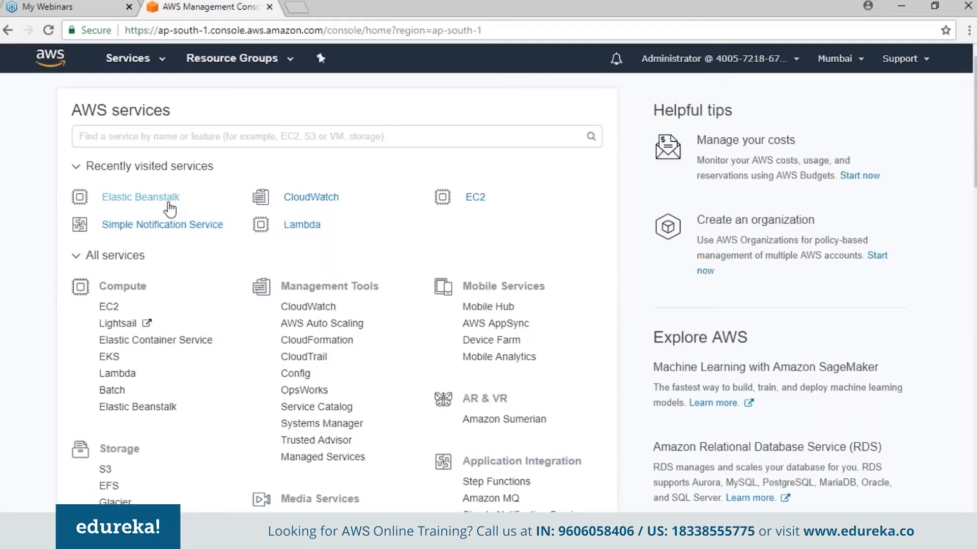
Open the Elastic Beanstalk service and review the getting-started steps and supported platforms on its welcome page
click(141, 197)
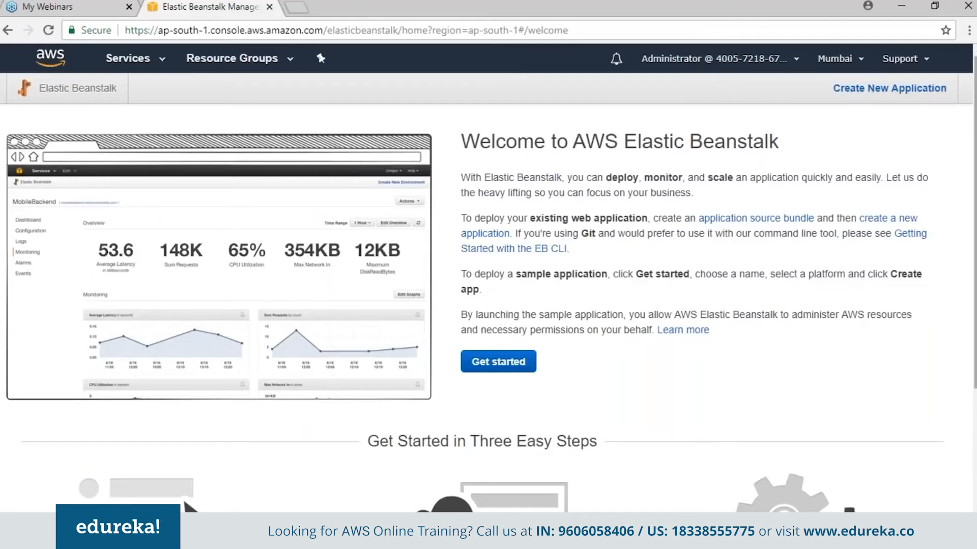
scroll(488, 255, down, 3)
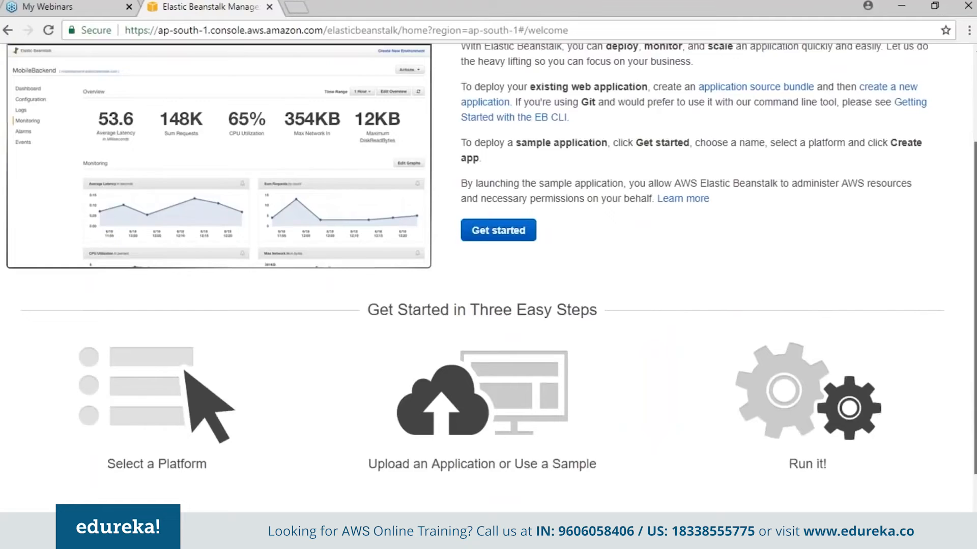
scroll(488, 274, down, 2)
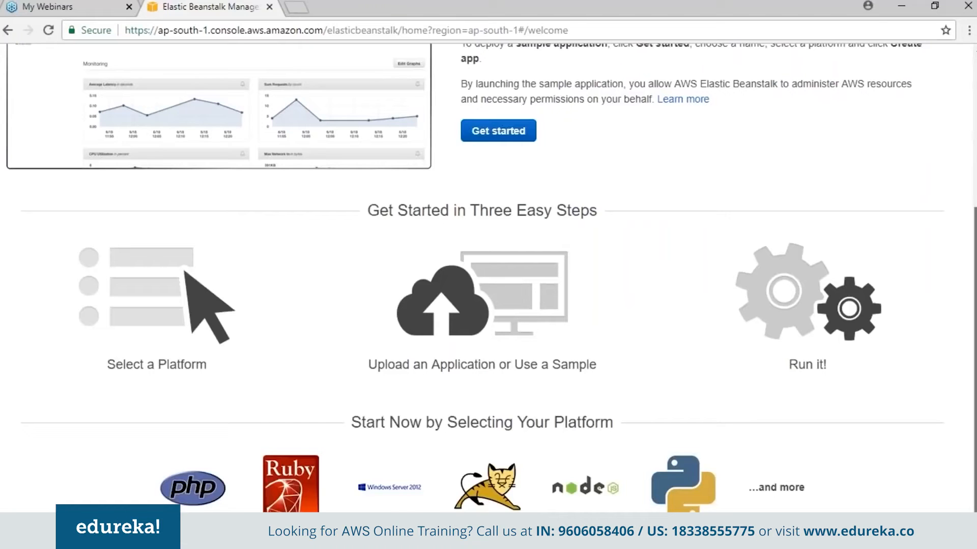
scroll(488, 278, up, 4)
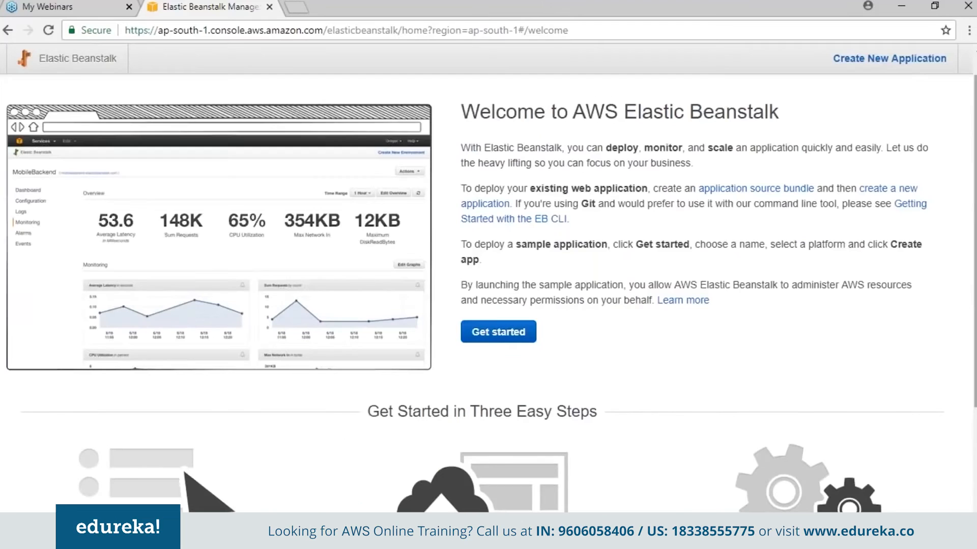
scroll(873, 82, up, 1)
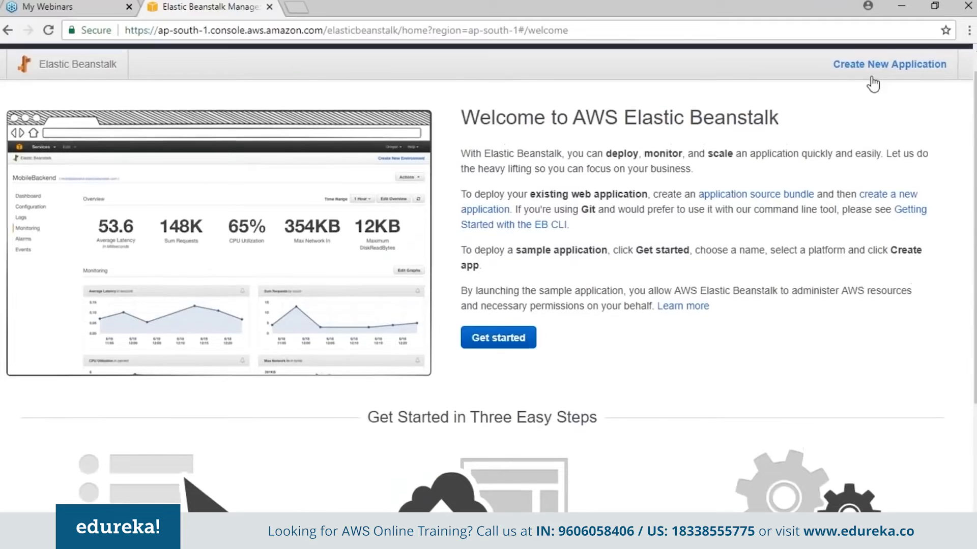
Create a new Elastic Beanstalk application named tomcatapp with the description "my new web app"
click(872, 66)
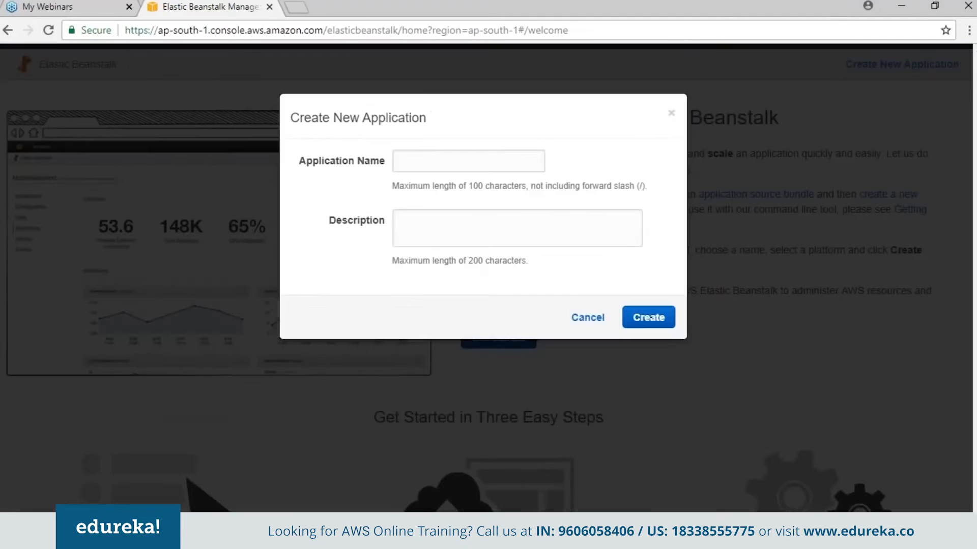
click(448, 163)
text(tomca)
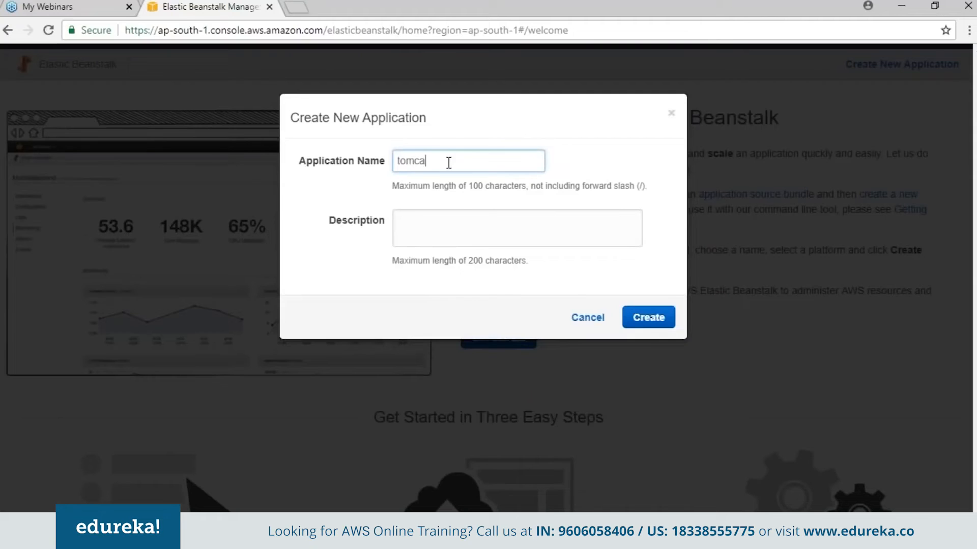
text(tapp)
click(439, 243)
text(my new we)
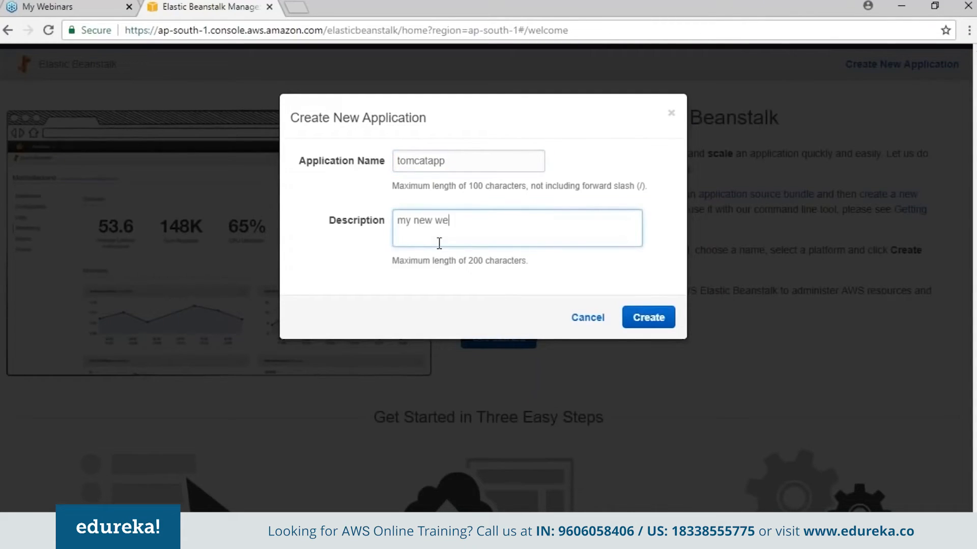
text(b app)
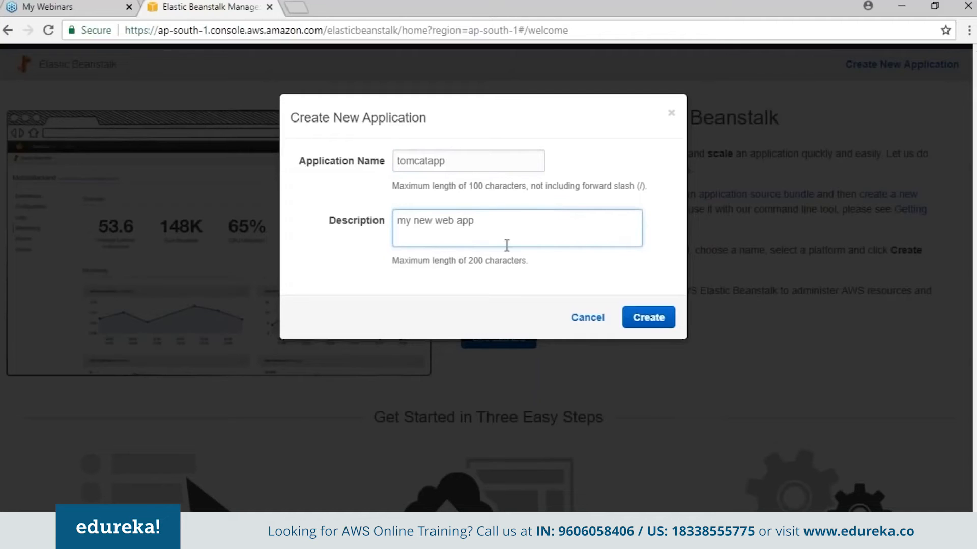
click(649, 318)
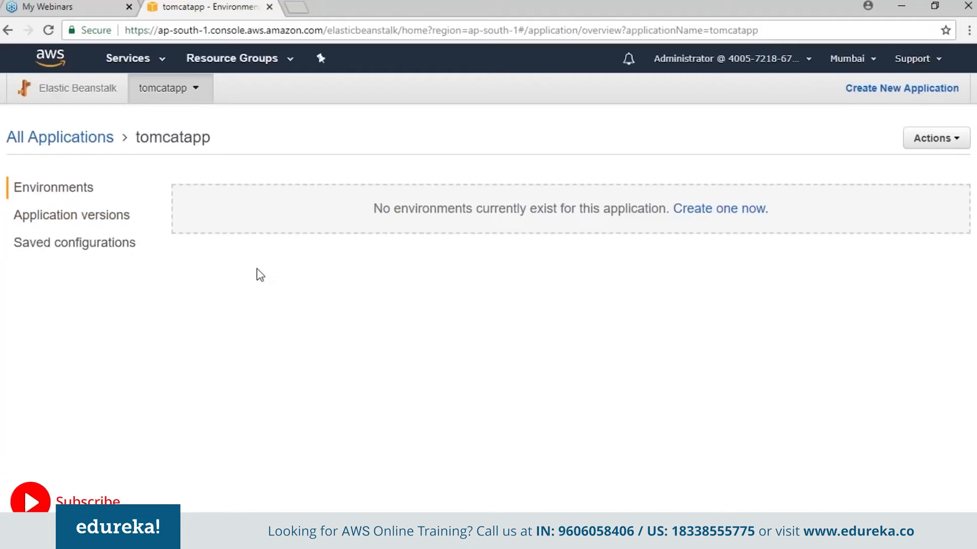
Start creating an environment for tomcatapp using the web server environment tier
click(933, 151)
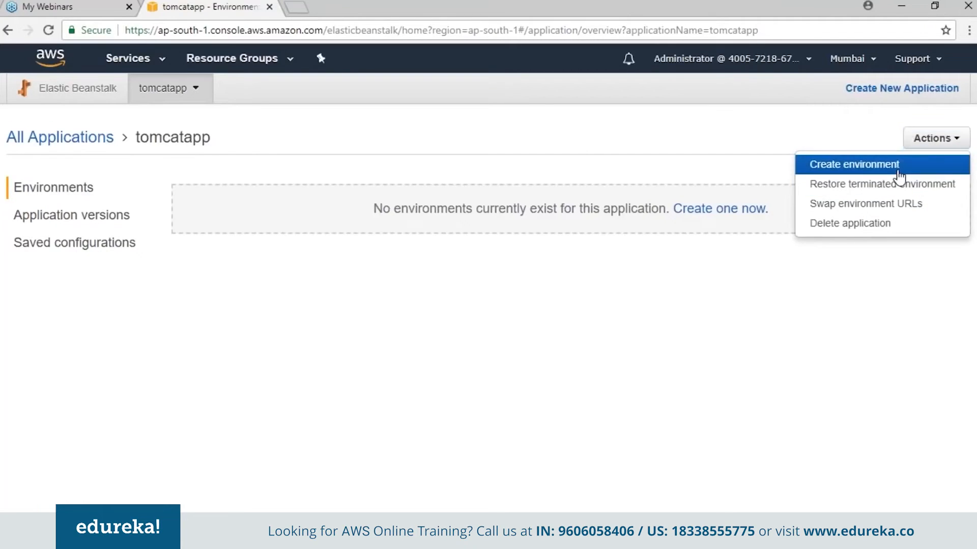
click(844, 171)
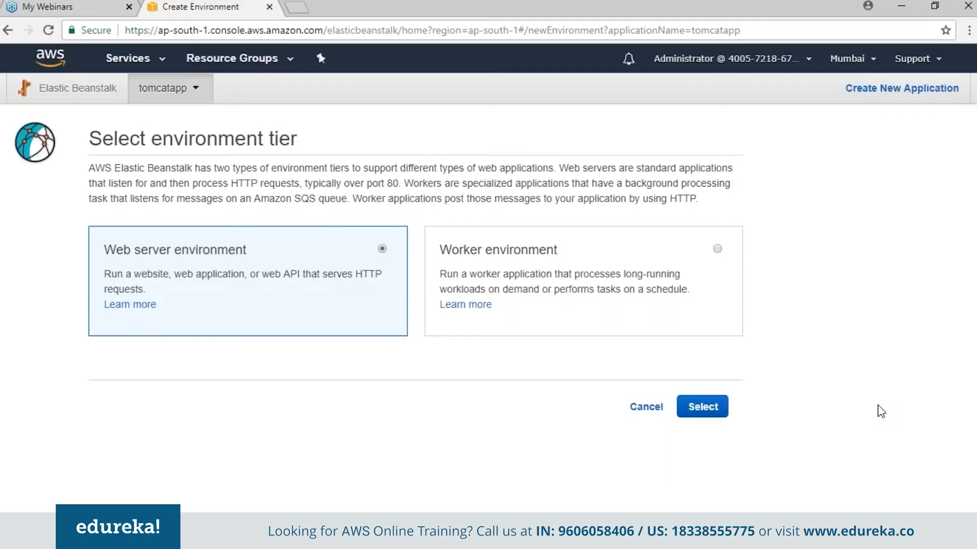
click(701, 407)
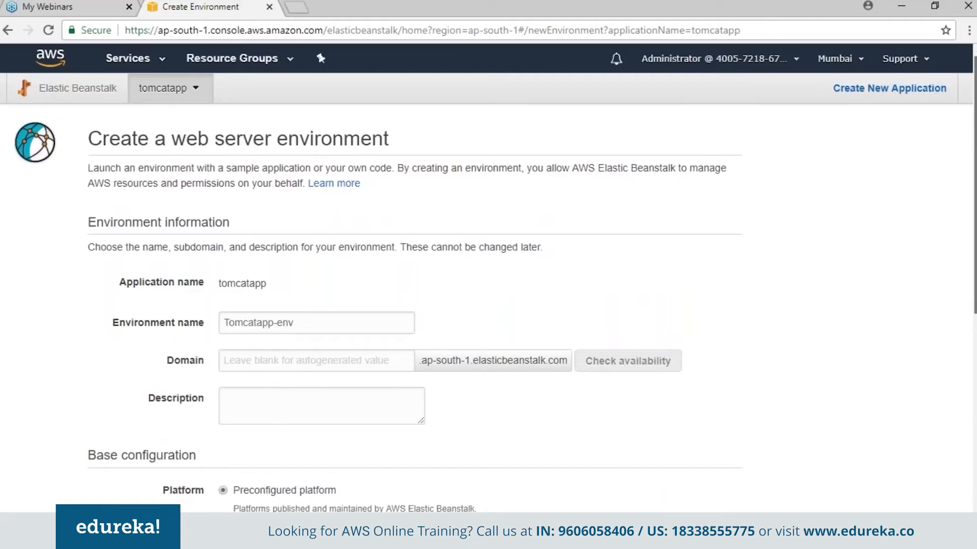
Set the environment's domain to mytomapp, checking its availability, and enter "my new web app" as the description
scroll(488, 278, down, 1)
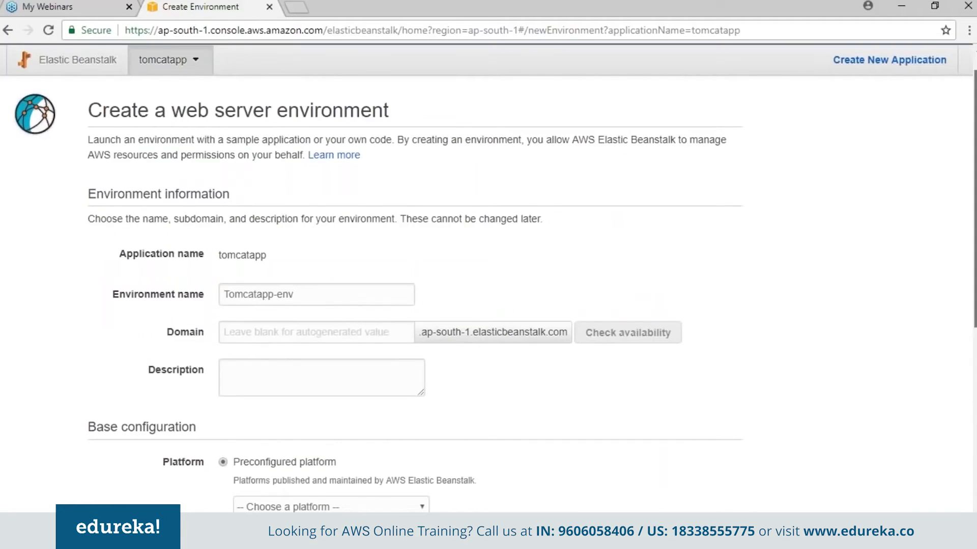
scroll(324, 232, down, 2)
click(323, 232)
text(mt)
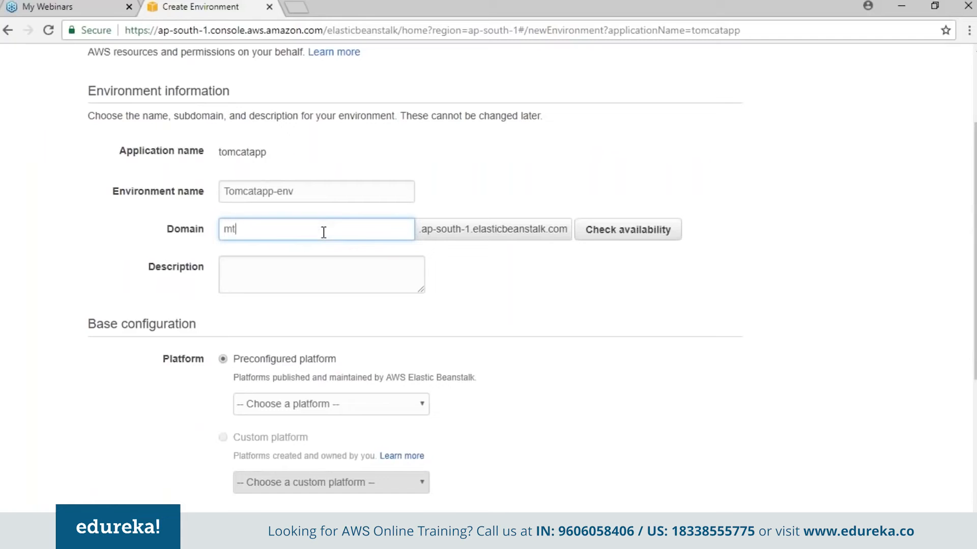
key(BackSpace)
text(ytomapp)
click(638, 238)
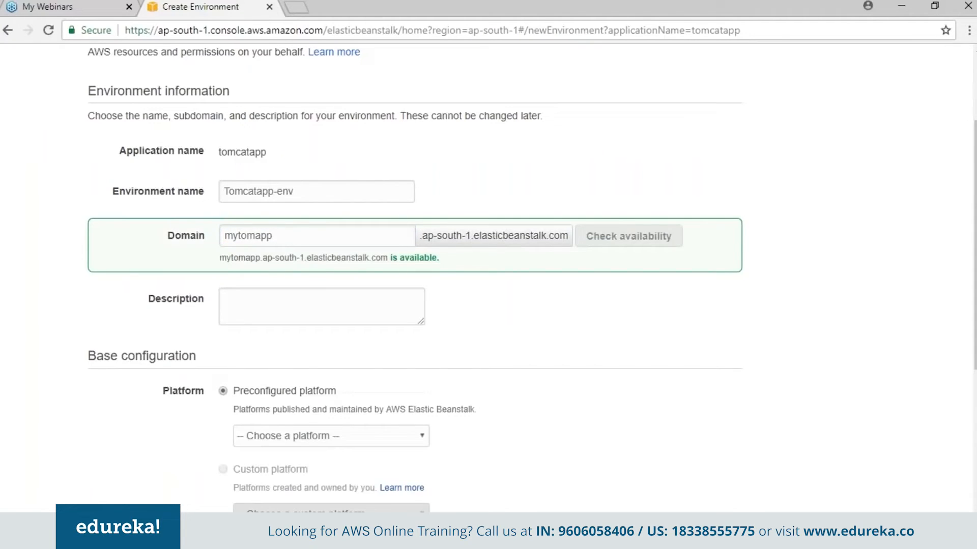
click(246, 312)
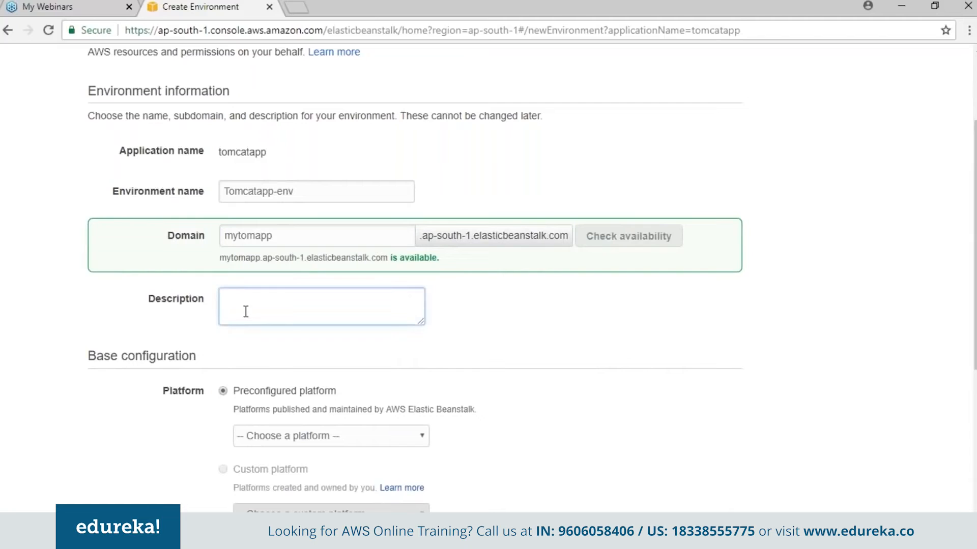
text(my new web app)
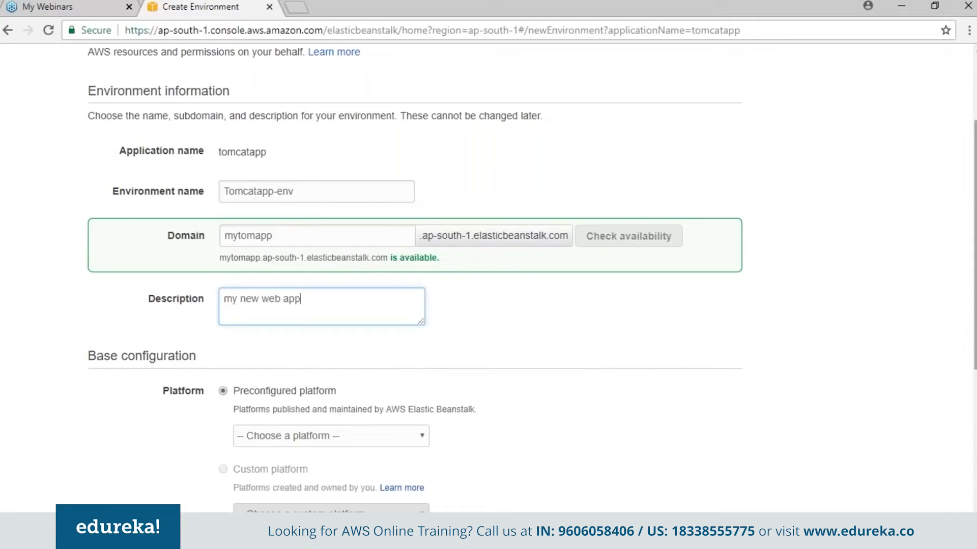
Choose the preconfigured Tomcat platform and create the environment with the sample application code
scroll(245, 312, down, 1)
scroll(891, 466, down, 3)
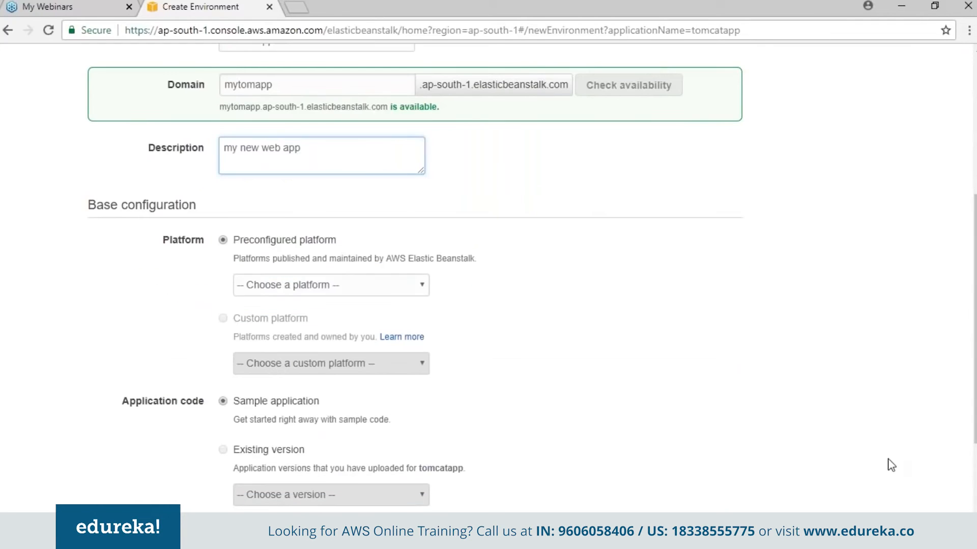
click(395, 284)
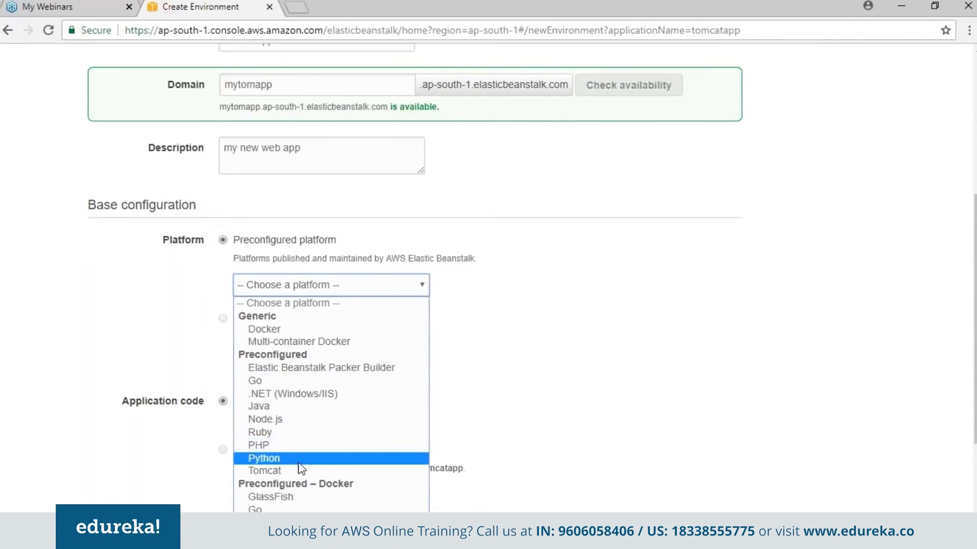
click(594, 335)
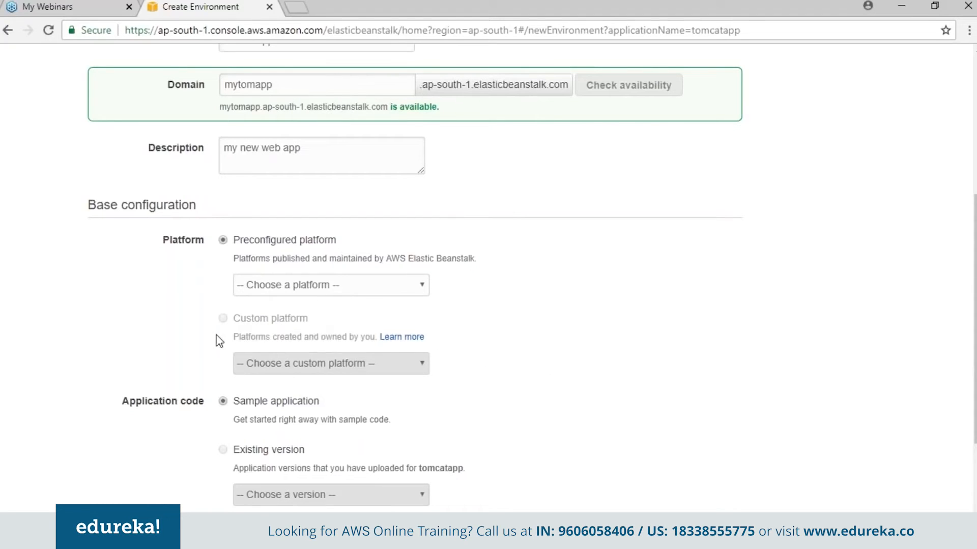
click(410, 289)
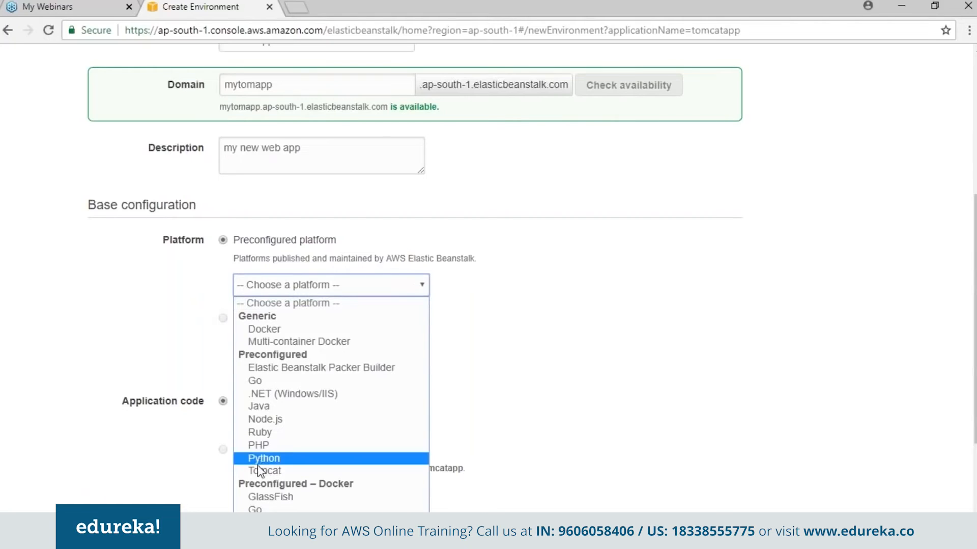
click(262, 470)
scroll(774, 175, down, 4)
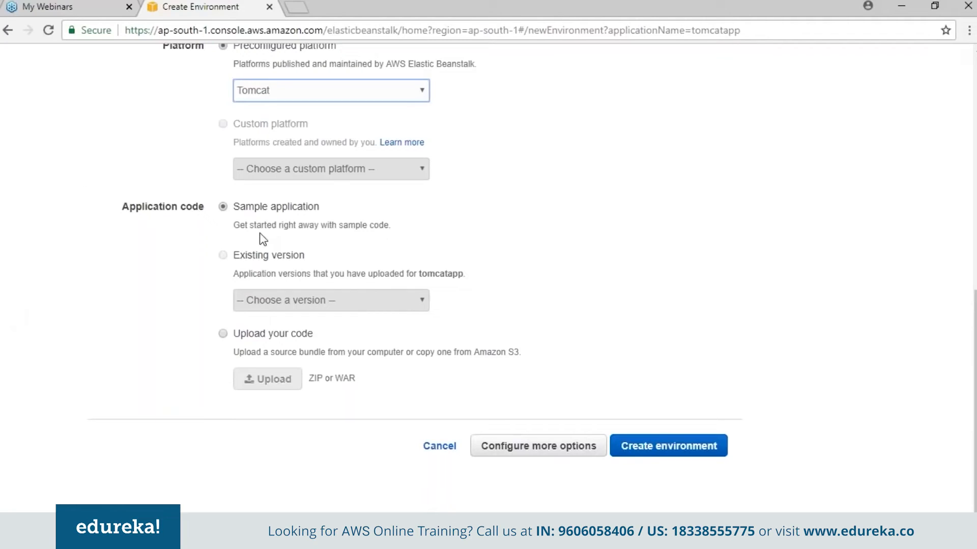
click(655, 449)
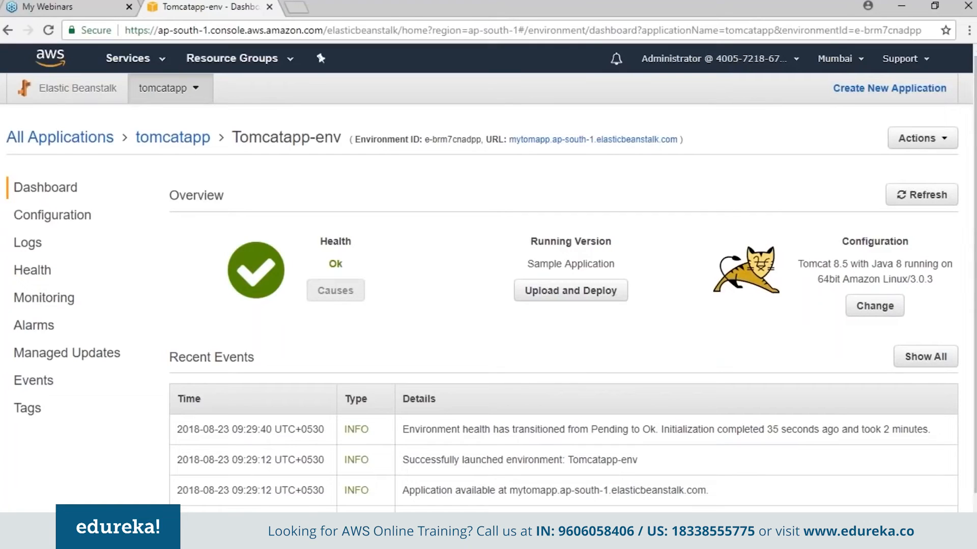
Open the instance settings in the Tomcatapp-env configuration and examine the available instance types
click(32, 218)
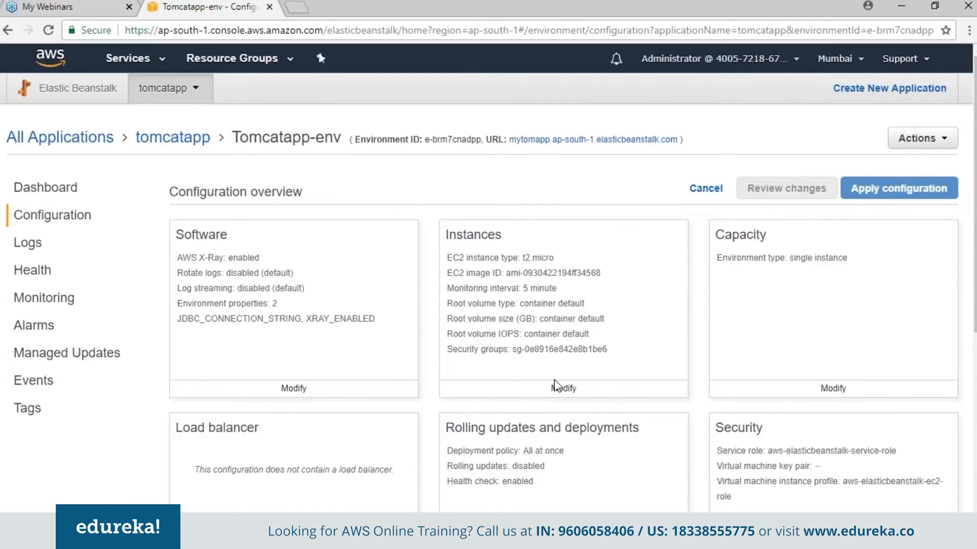
click(563, 388)
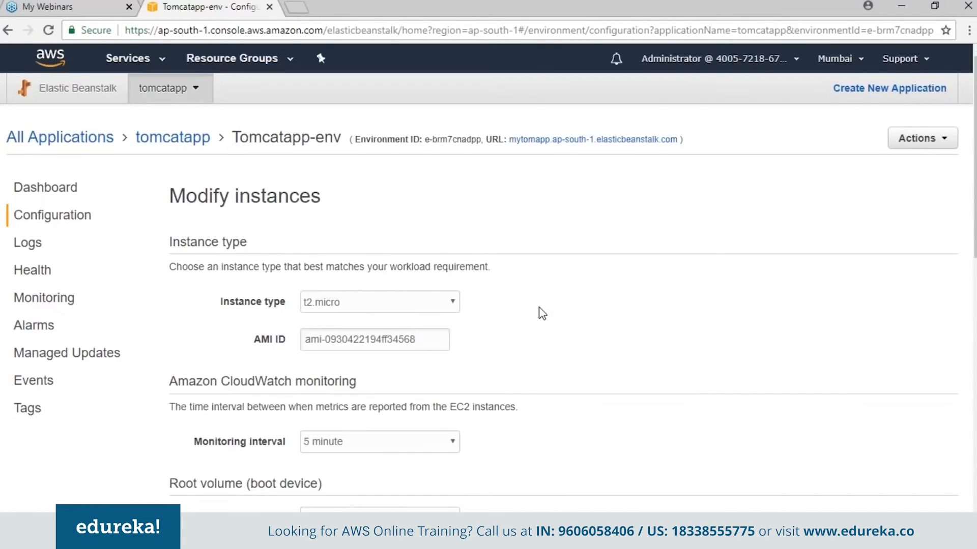
click(452, 305)
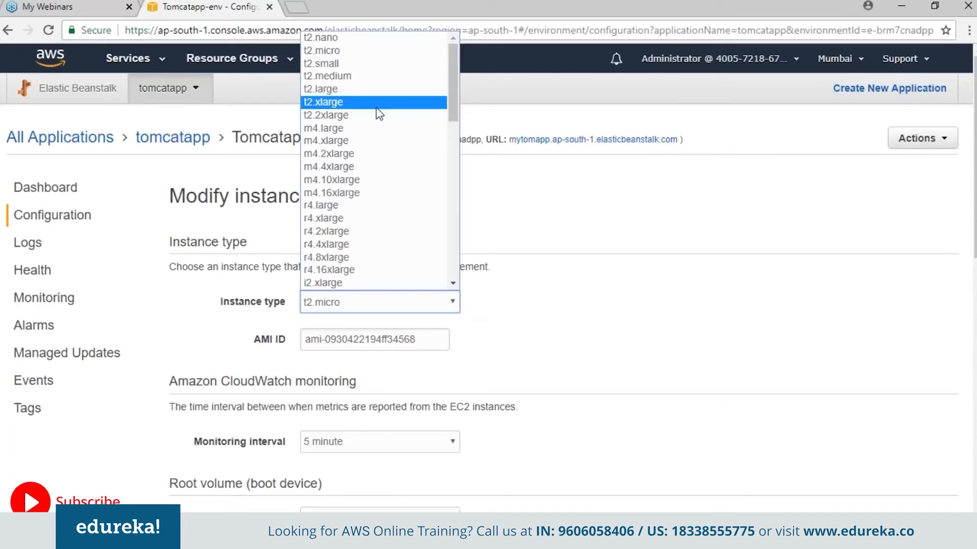
click(637, 322)
Examine the instance settings' monitoring interval choices, root volume types and EC2 security groups
scroll(637, 322, down, 1)
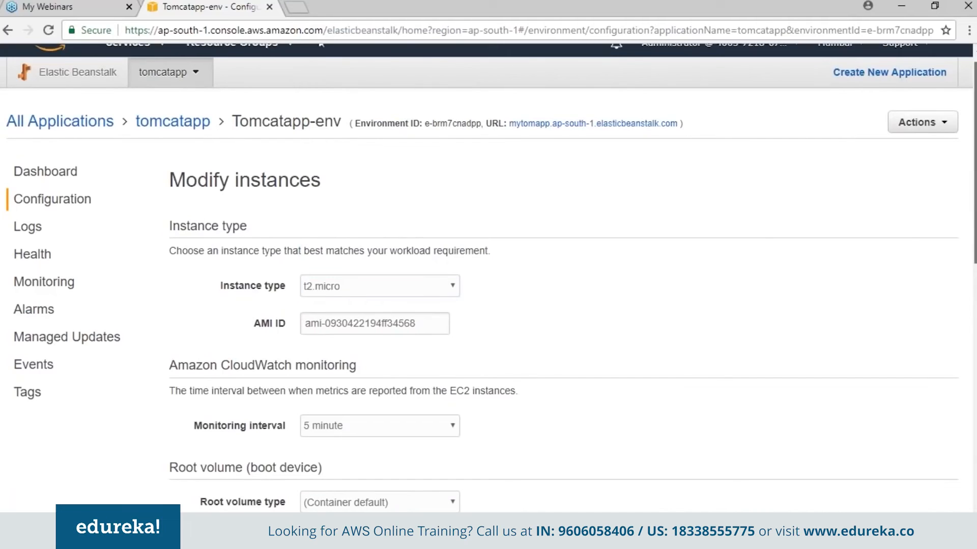
scroll(520, 210, down, 4)
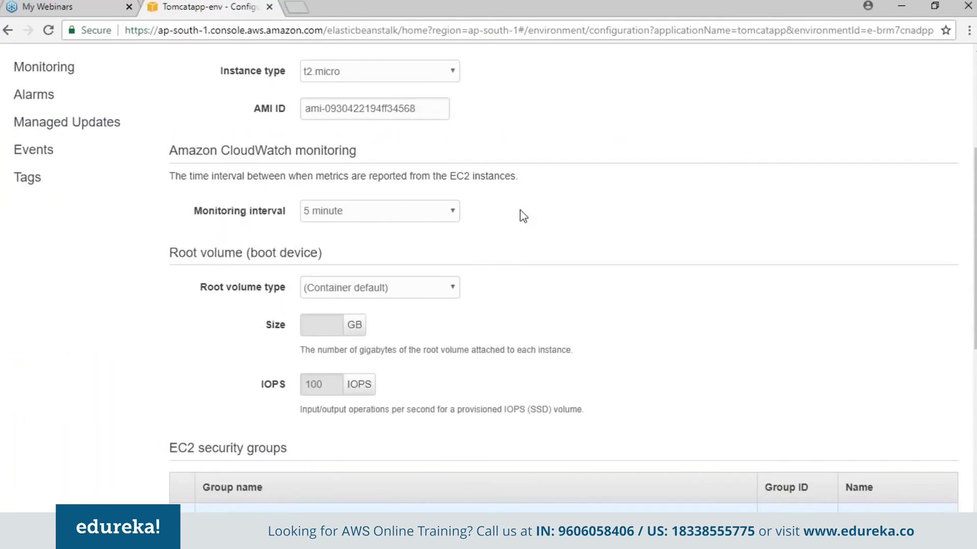
click(433, 212)
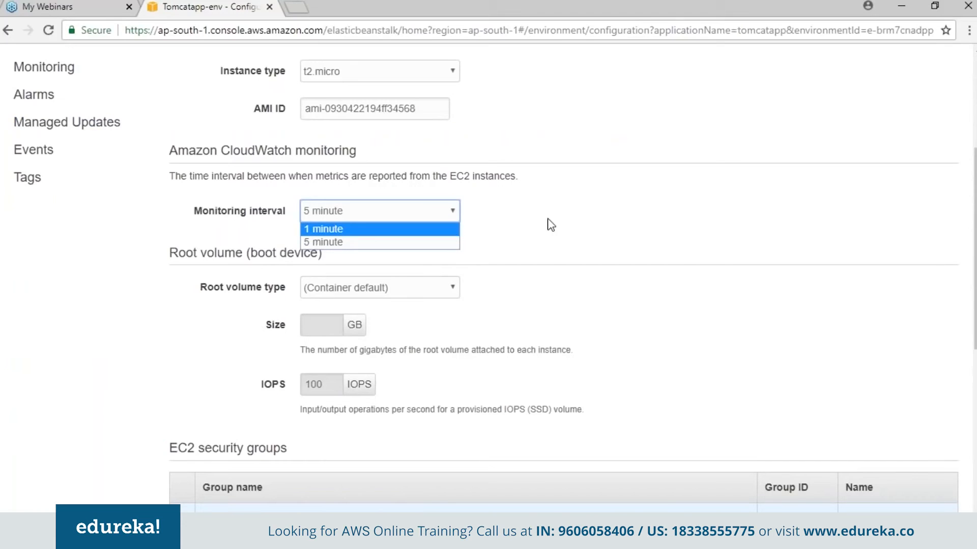
click(630, 236)
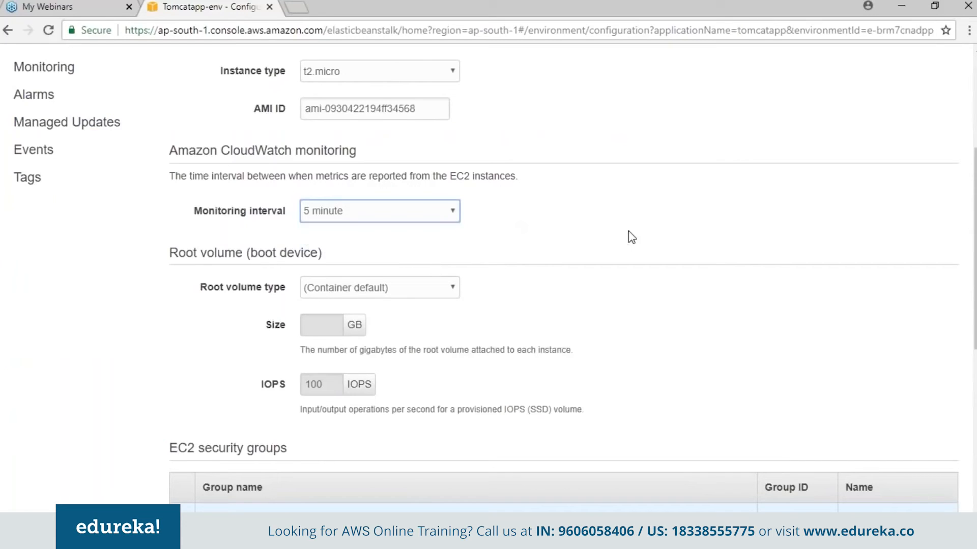
scroll(697, 246, down, 2)
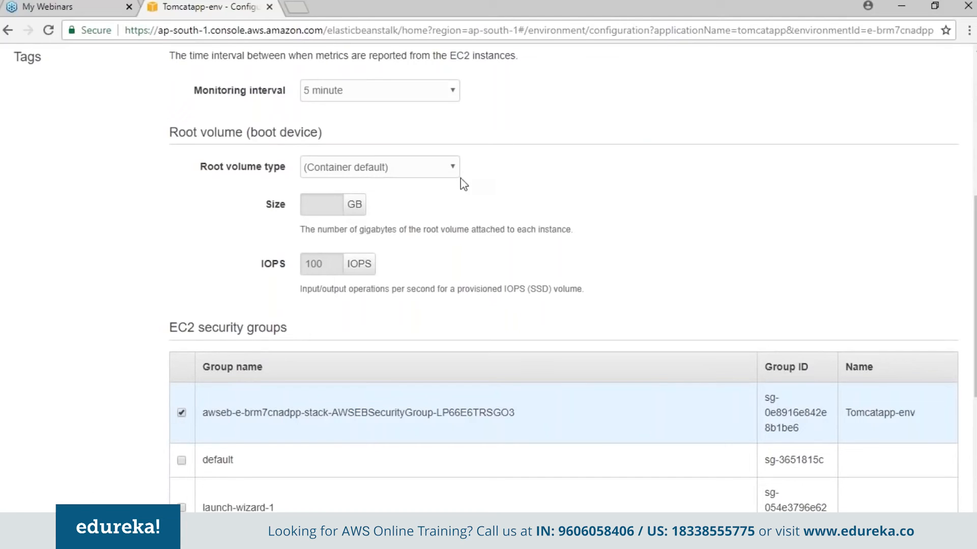
click(445, 175)
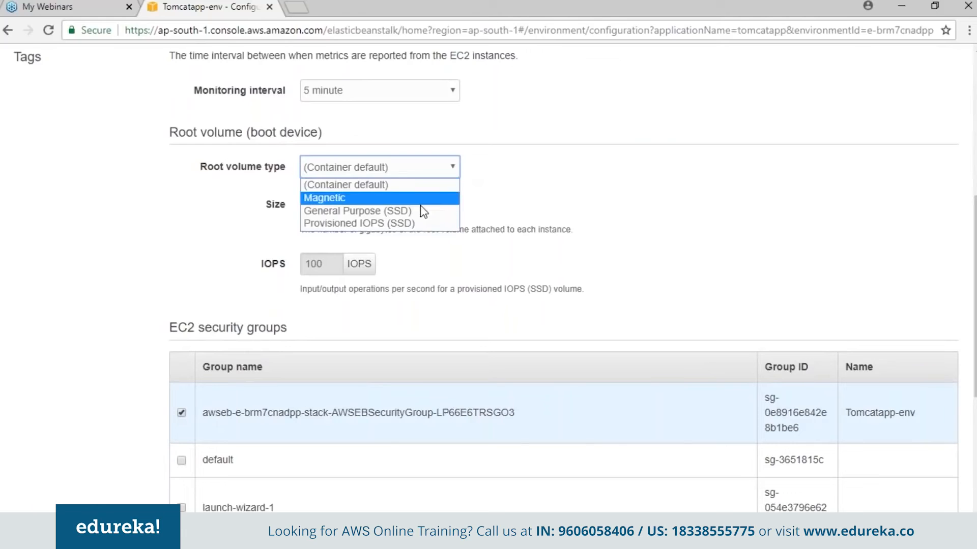
click(959, 297)
scroll(958, 297, down, 5)
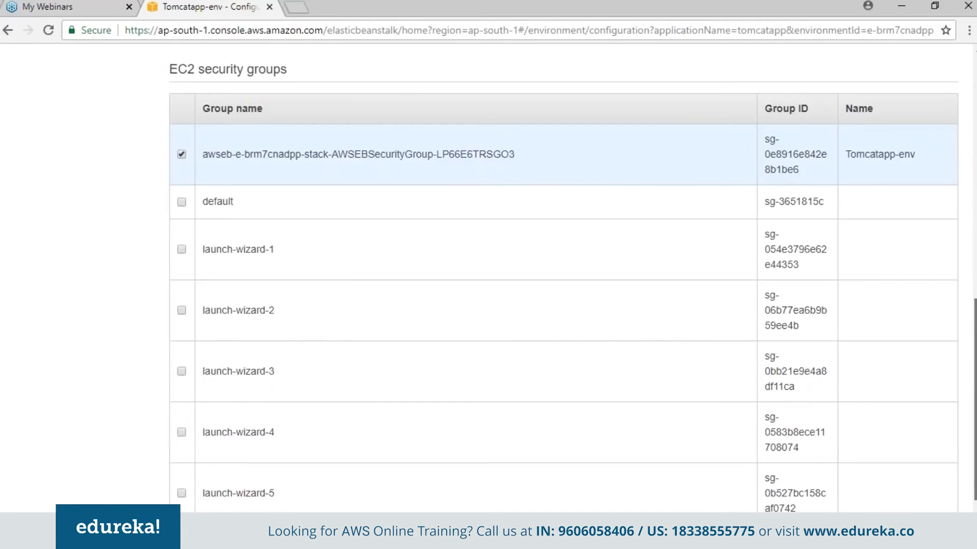
drag(975, 399, 975, 404)
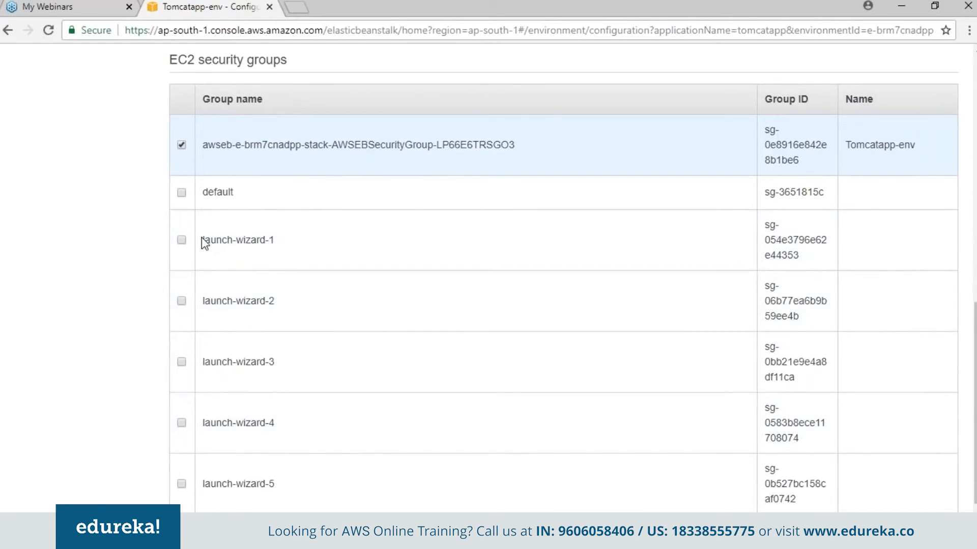
Apply the instance settings and return to the configuration overview of Tomcatapp-env
scroll(560, 280, down, 2)
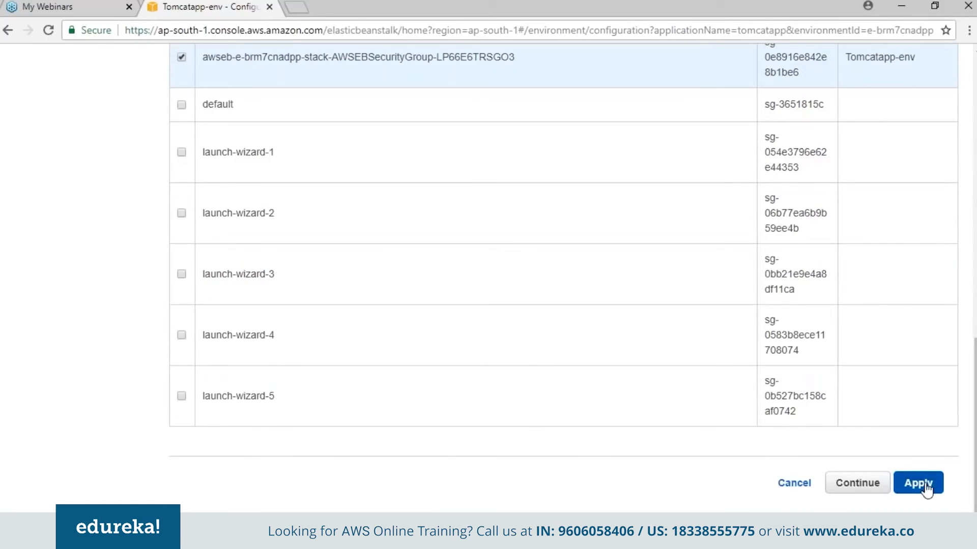
click(925, 487)
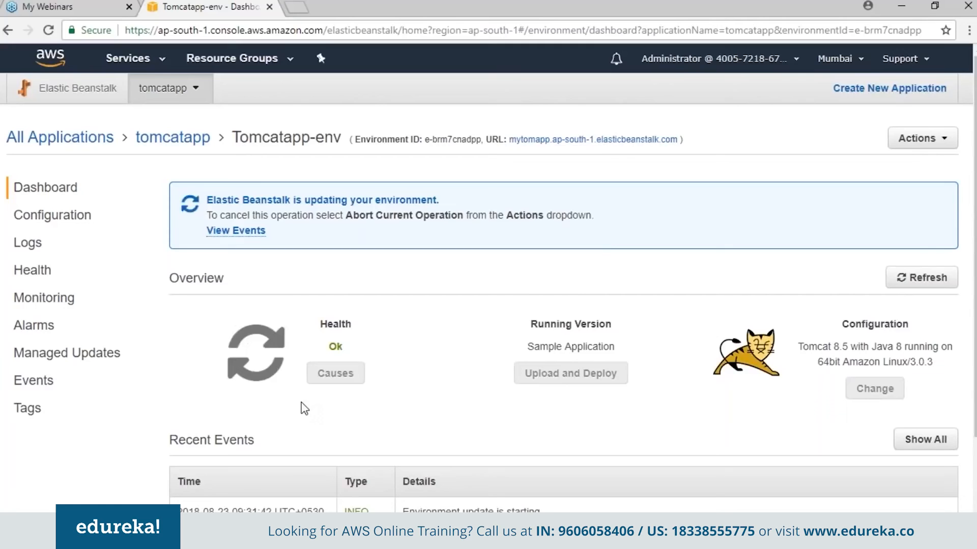
click(75, 226)
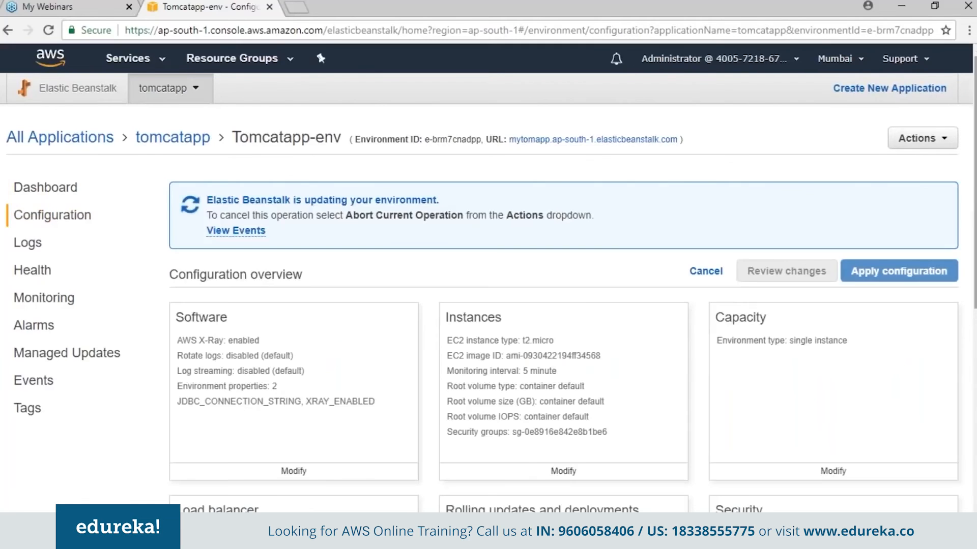
scroll(921, 379, down, 3)
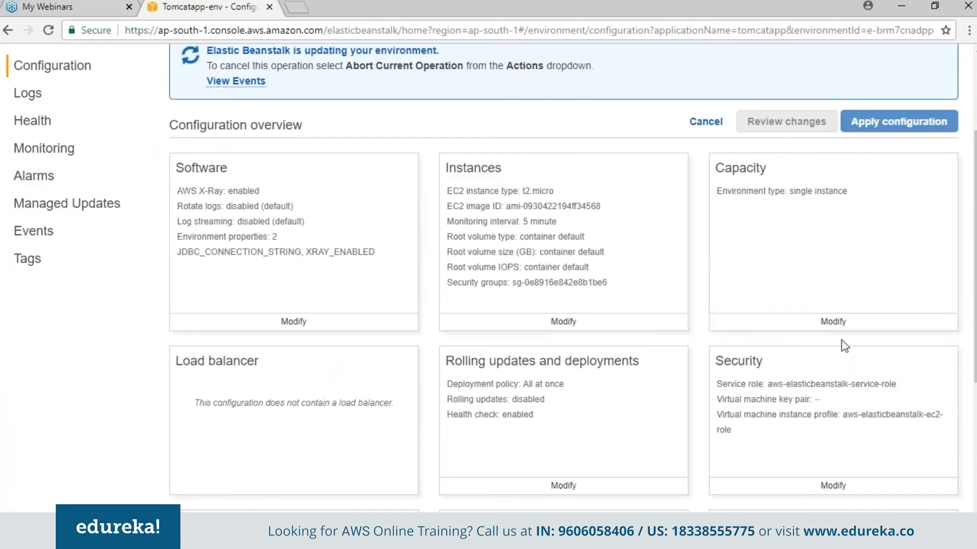
Open the capacity settings, examine the available environment types, and leave without applying changes
click(833, 322)
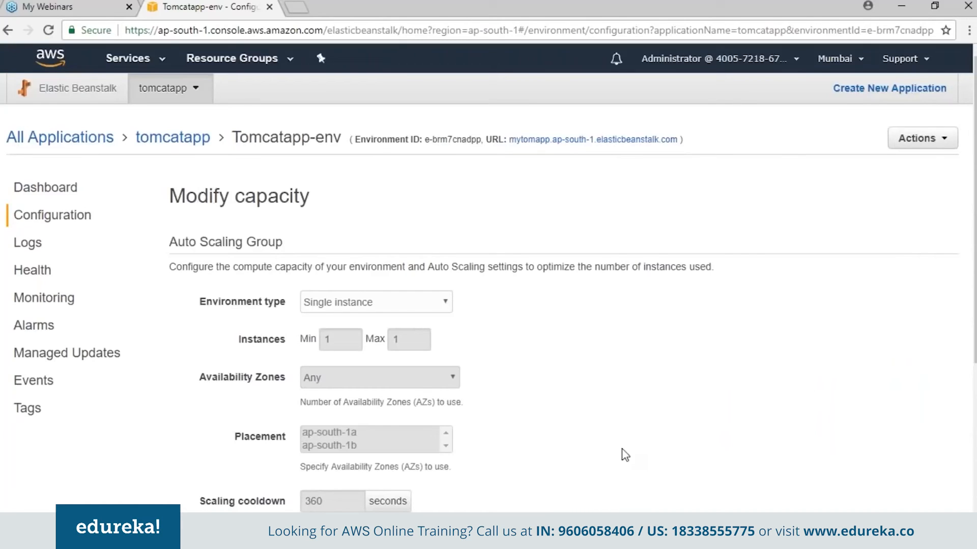
click(443, 305)
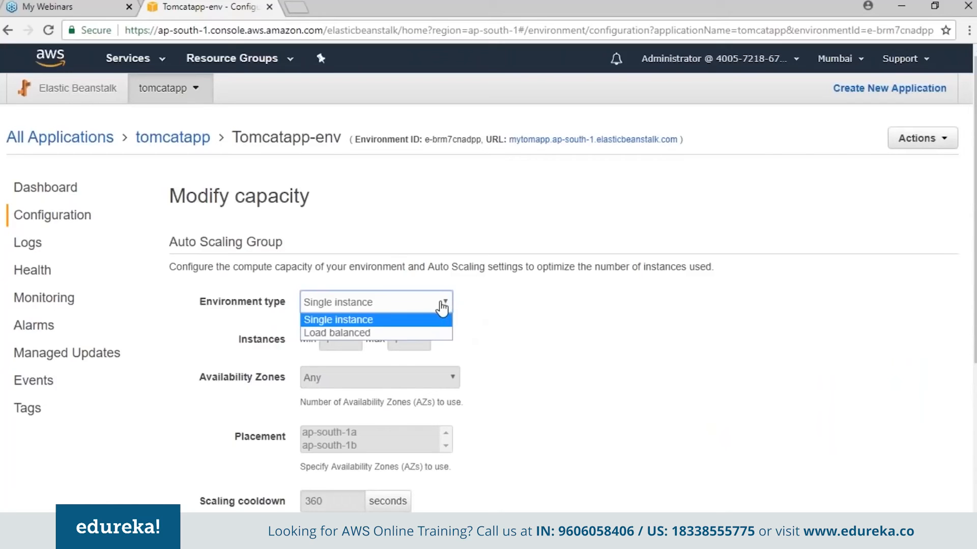
click(938, 322)
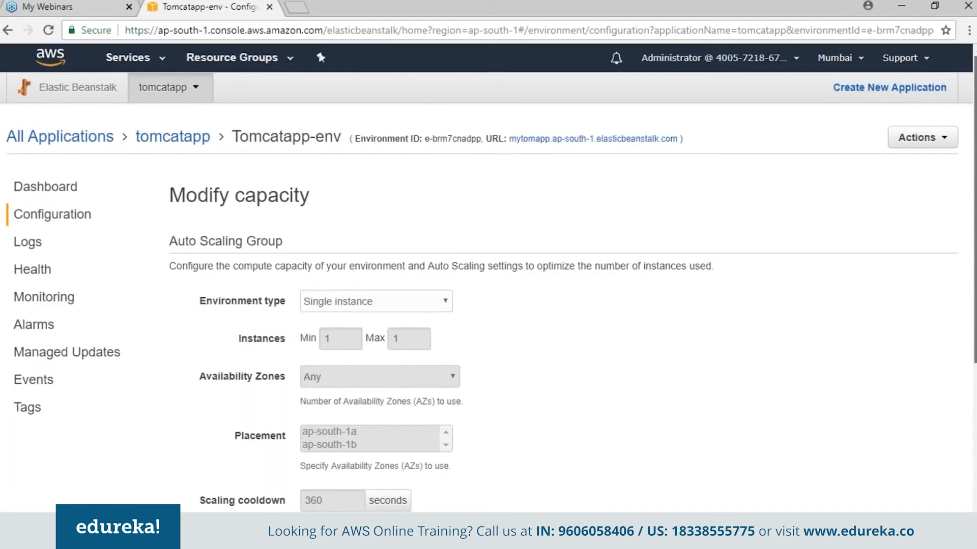
scroll(488, 285, down, 5)
click(793, 504)
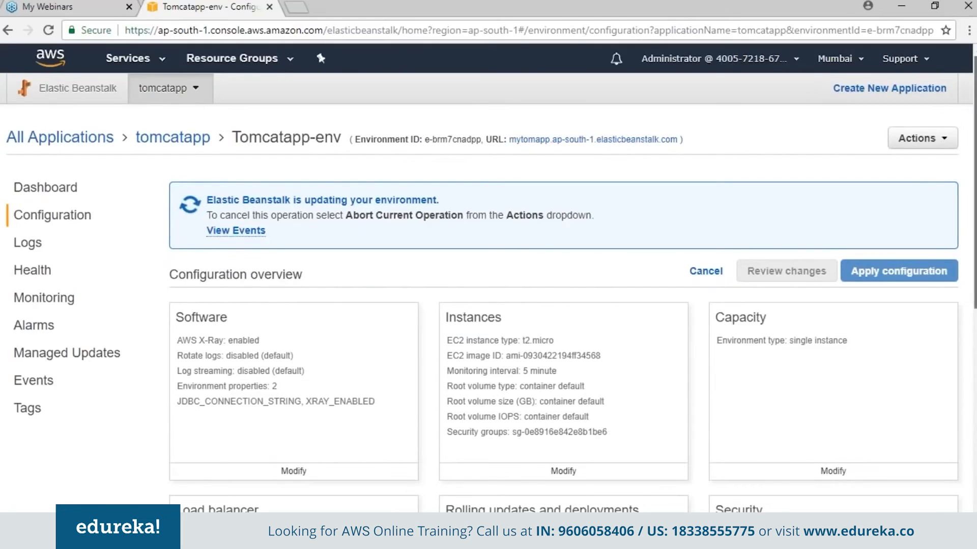
Open the monitoring settings, examine the health reporting and log streaming options, and leave without applying changes
scroll(258, 381, down, 3)
scroll(258, 381, down, 3)
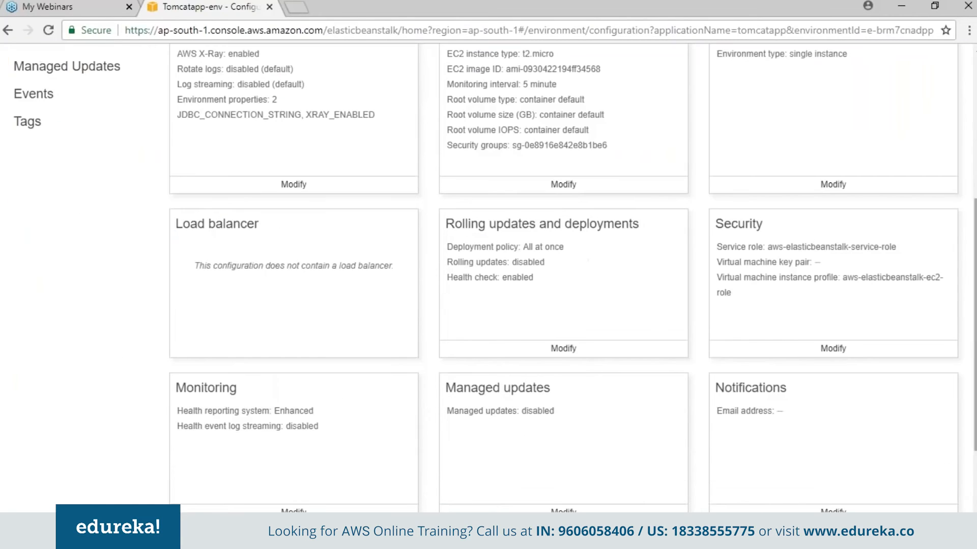
click(340, 509)
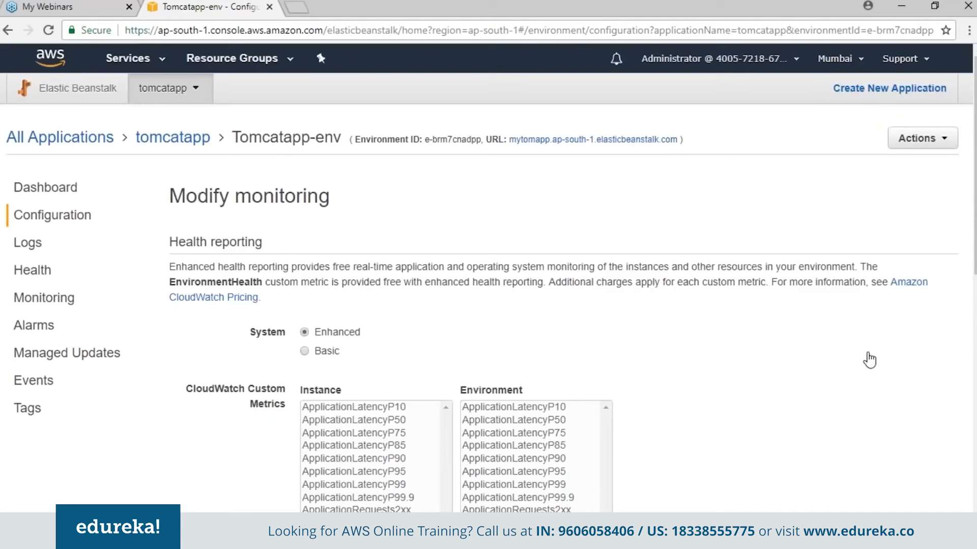
drag(975, 265, 975, 509)
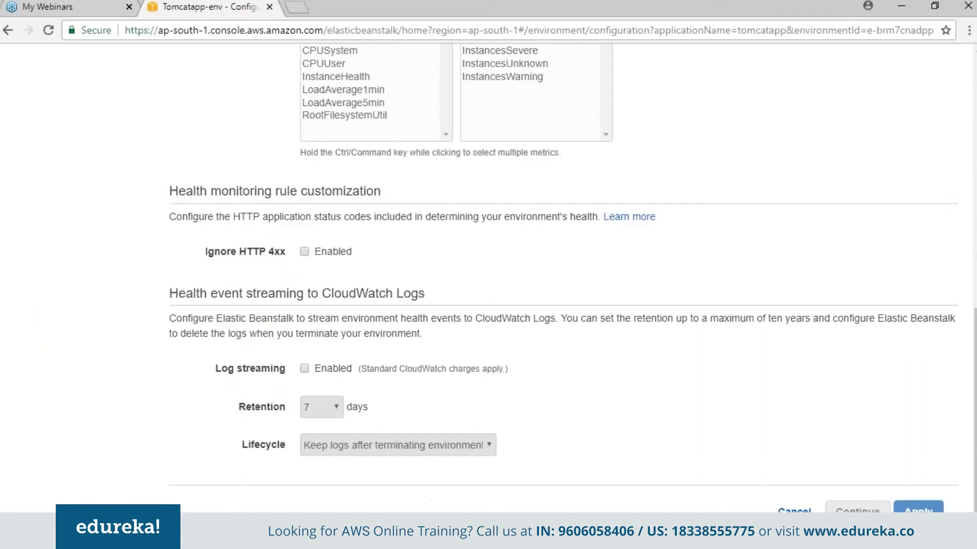
click(793, 512)
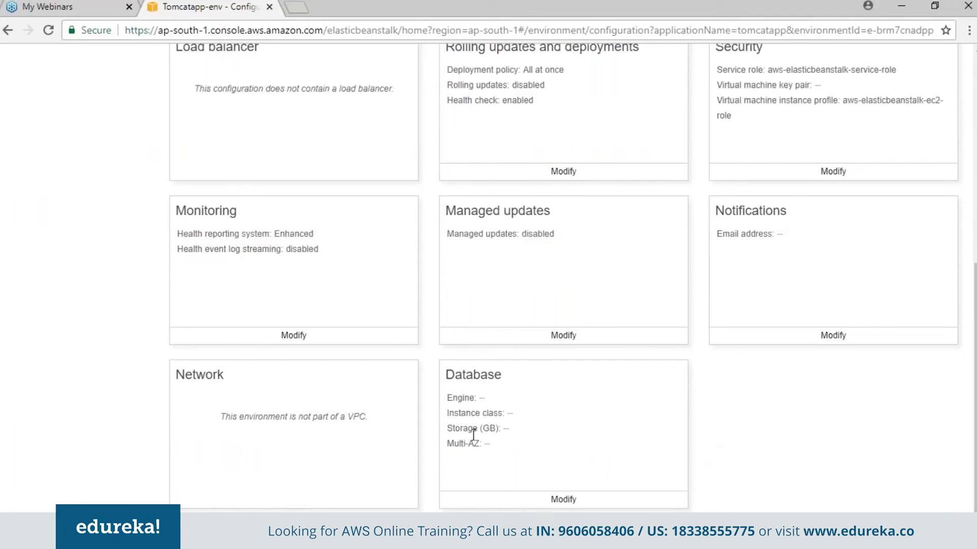
Request the full logs from the environment's EC2 instance
drag(975, 422, 975, 387)
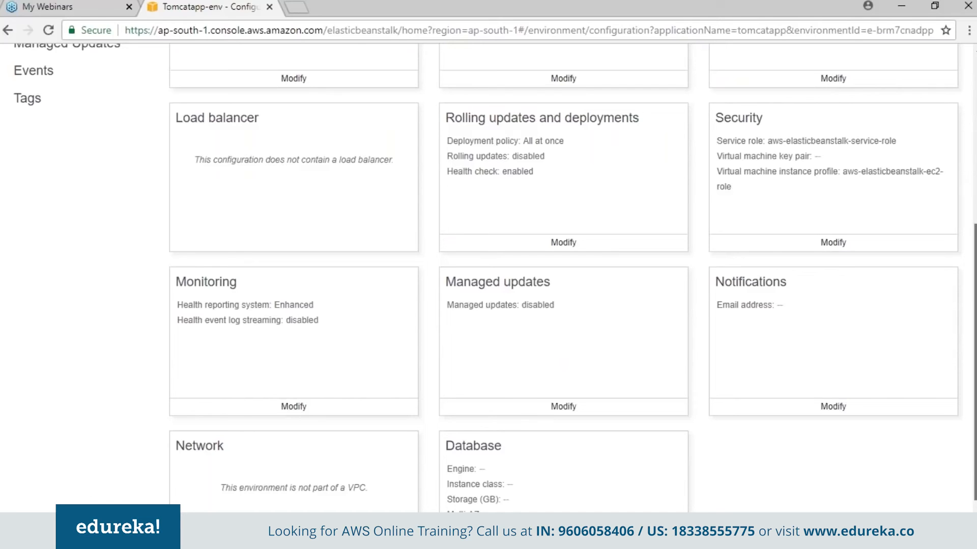
drag(975, 387, 975, 224)
click(27, 230)
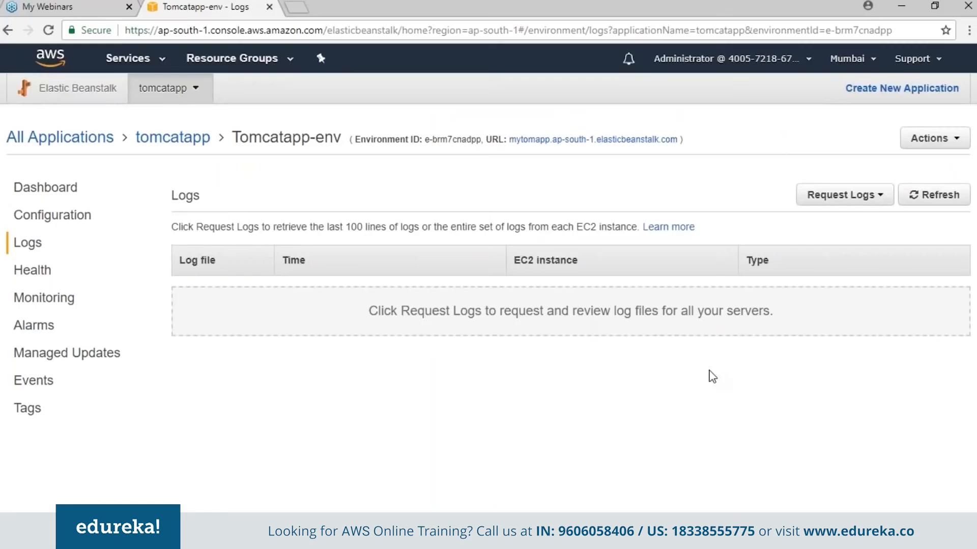
click(866, 200)
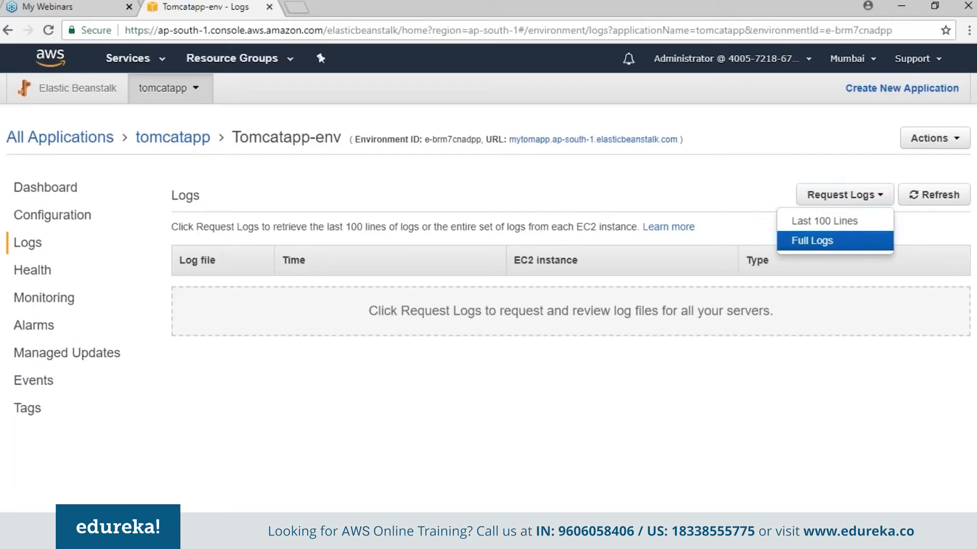
click(812, 241)
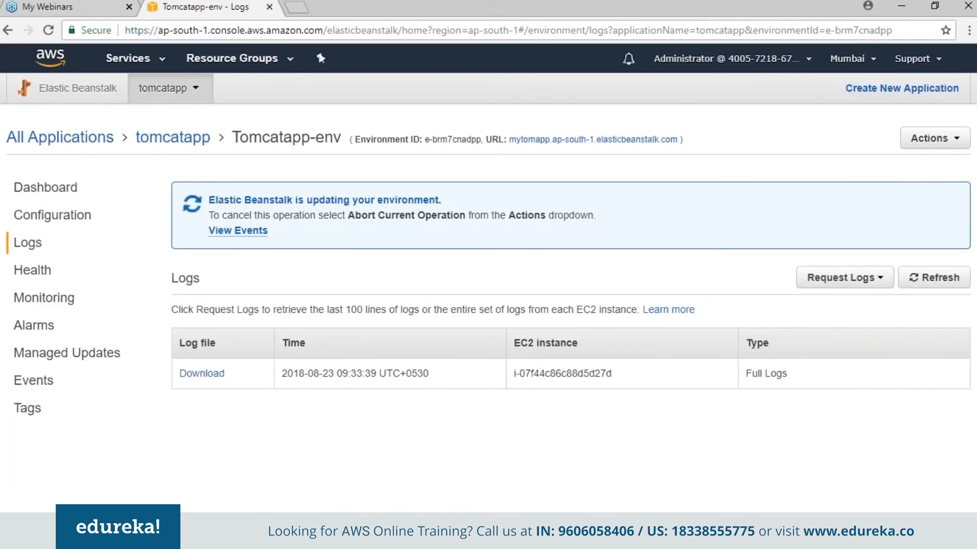
Examine the environment's enhanced health overview, monitoring graphs and existing alarms
click(31, 270)
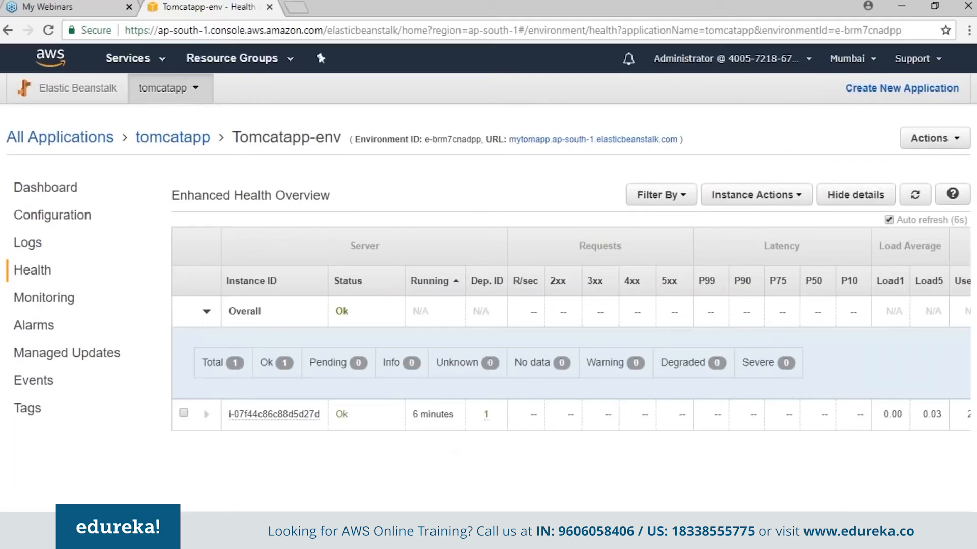
click(32, 300)
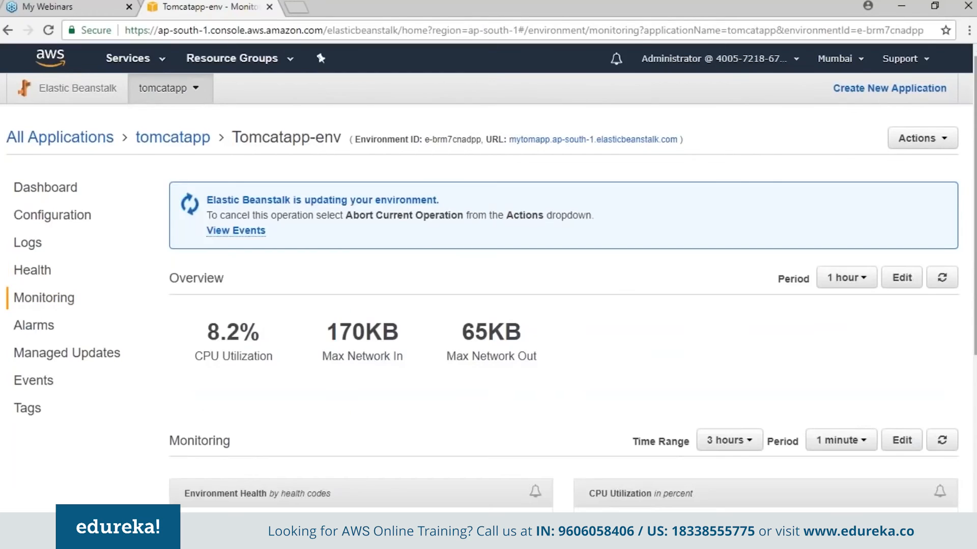
scroll(489, 275, down, 2)
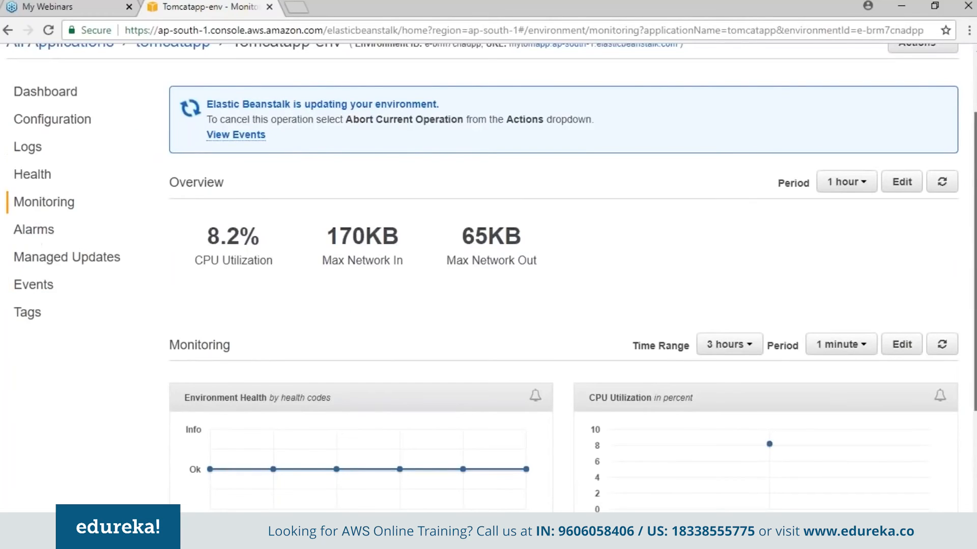
scroll(383, 229, down, 3)
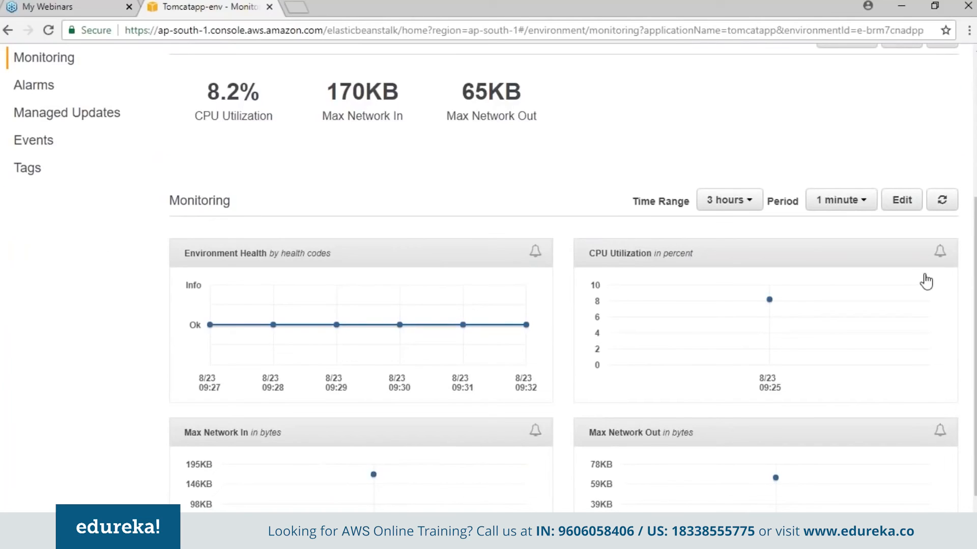
drag(975, 300, 975, 304)
click(34, 80)
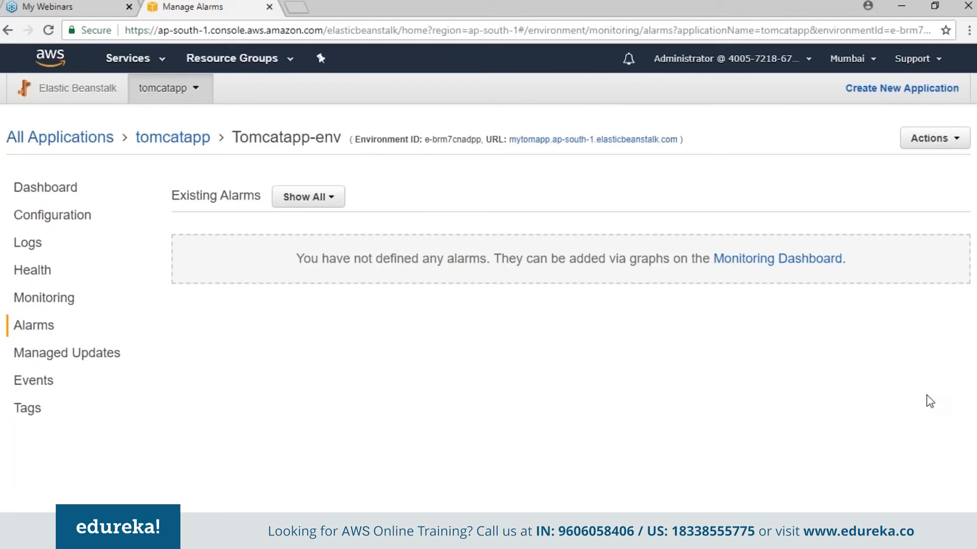
Review the environment's event history and tags, and return to its dashboard
click(30, 381)
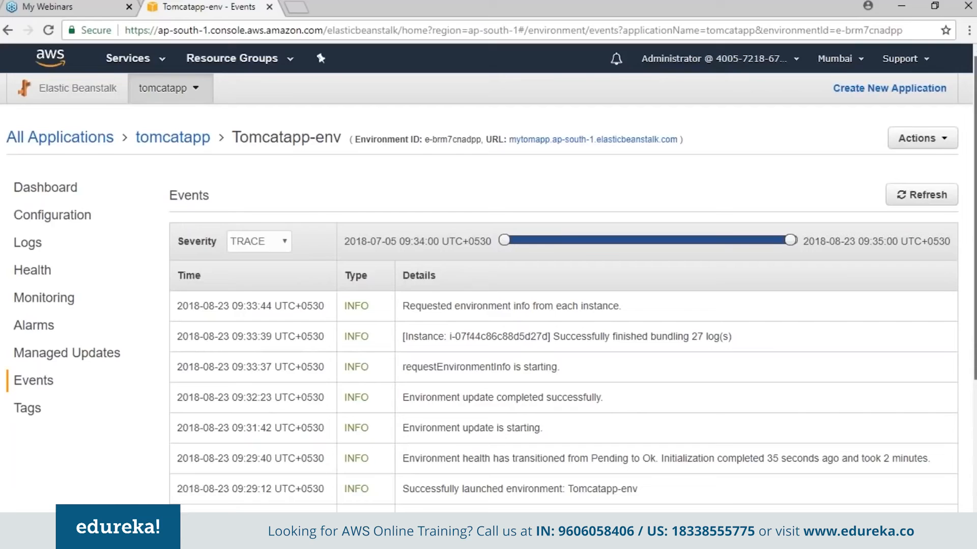
scroll(488, 305, down, 1)
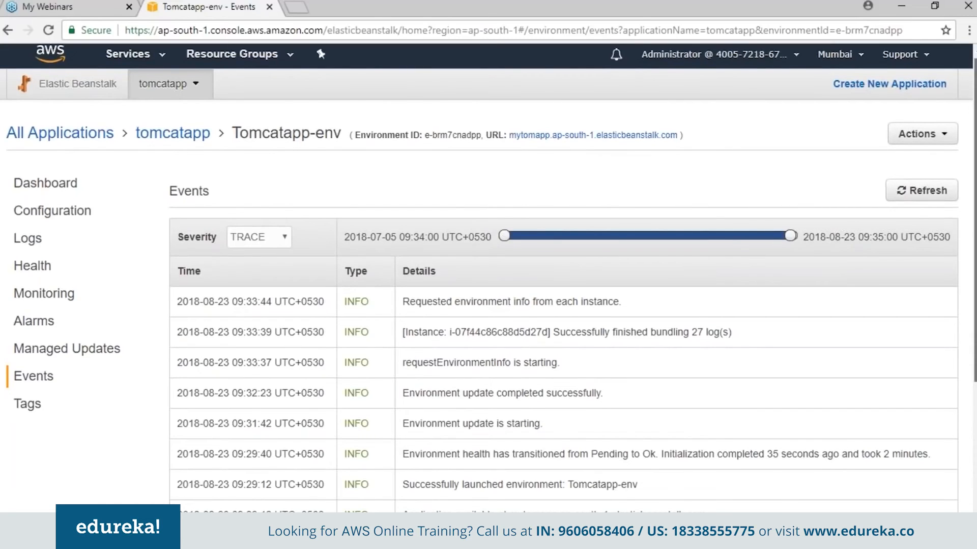
scroll(558, 509, down, 5)
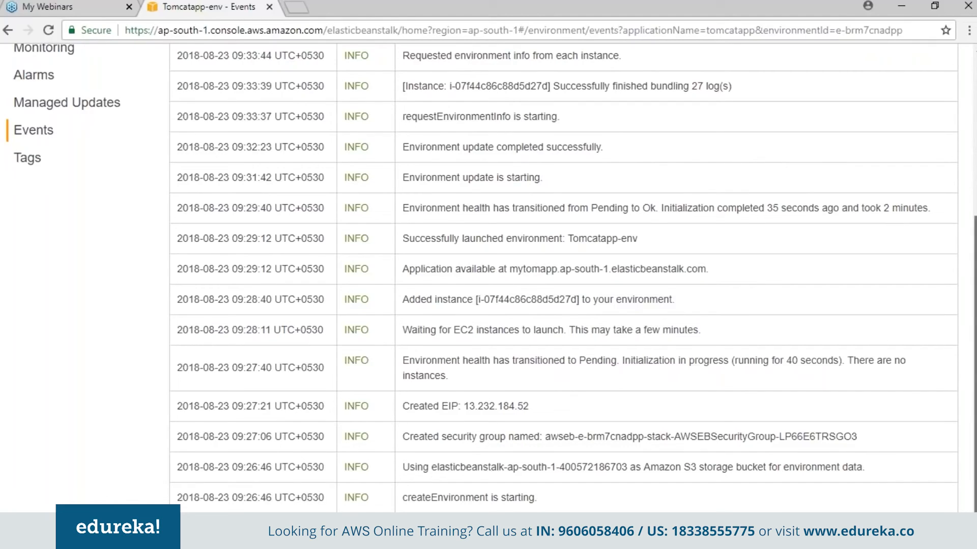
scroll(491, 274, up, 1)
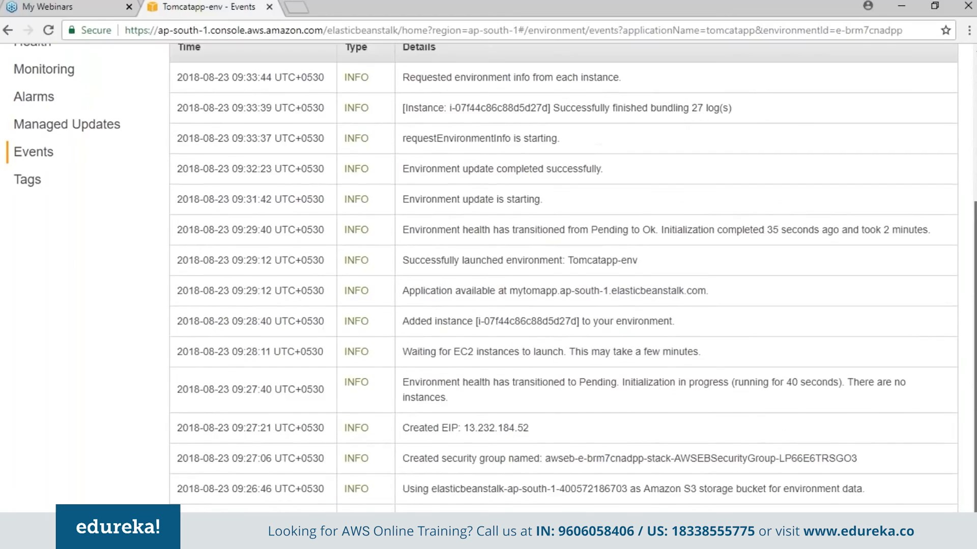
scroll(6, 325, up, 4)
click(19, 366)
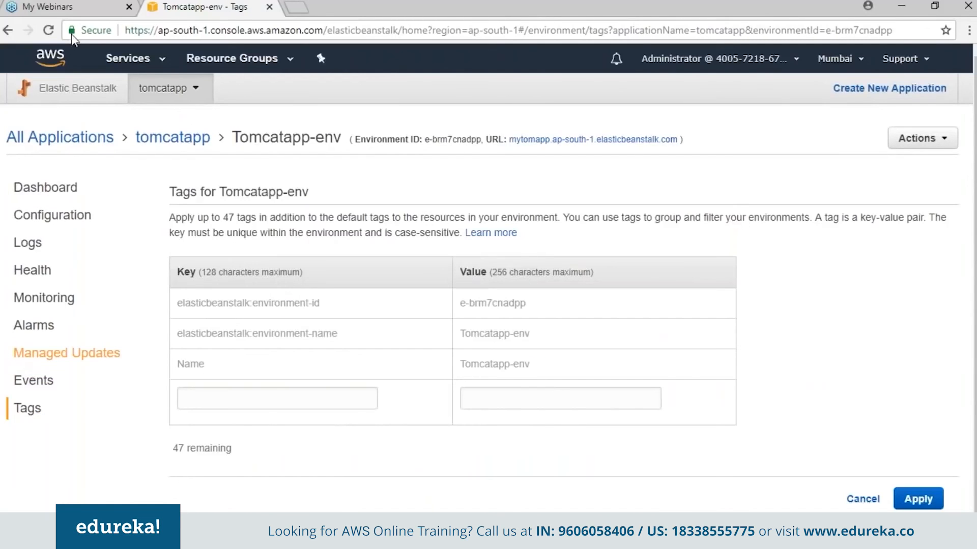
click(43, 187)
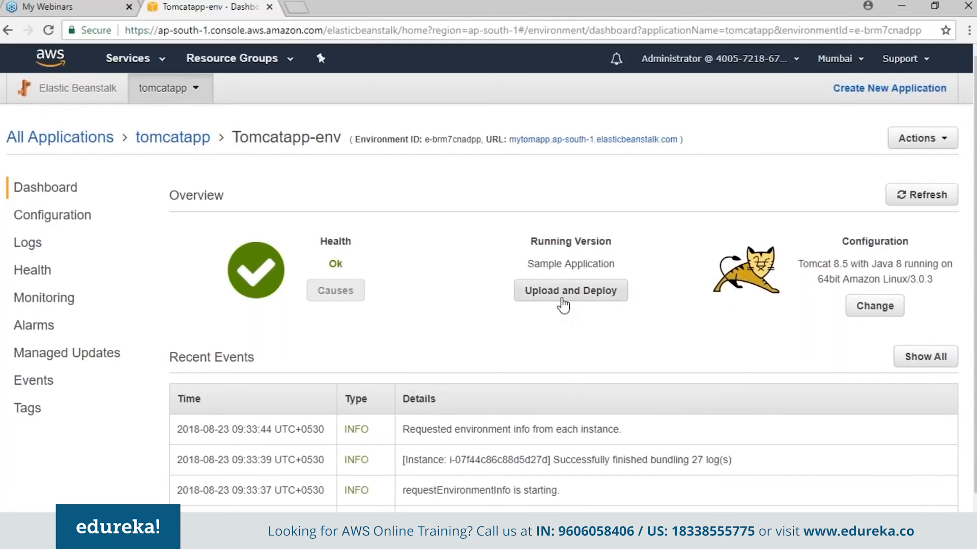
Open the AWS documentation's Elastic Beanstalk Getting Started guide and locate the Tomcat sample download java-tomcat-v3.zip under Step 4
click(296, 8)
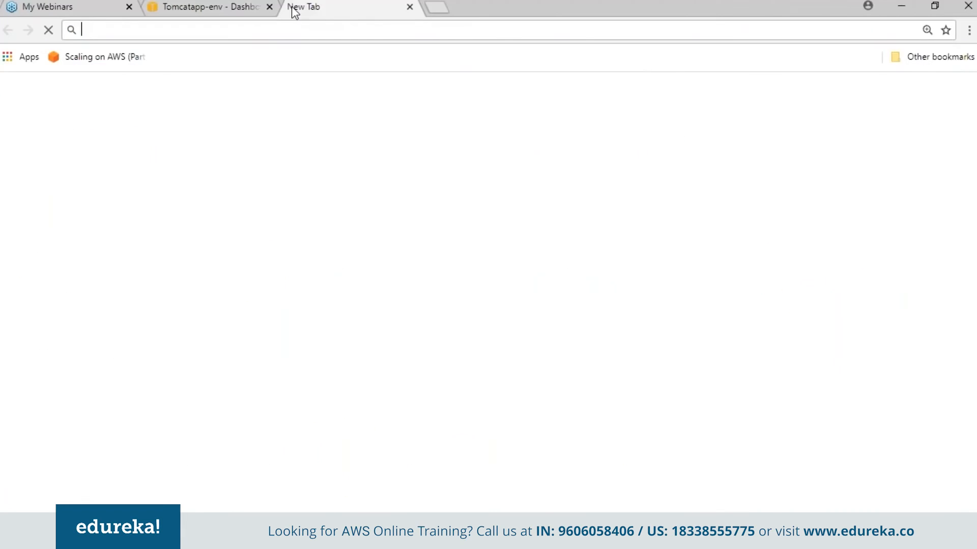
click(219, 5)
click(904, 59)
click(868, 133)
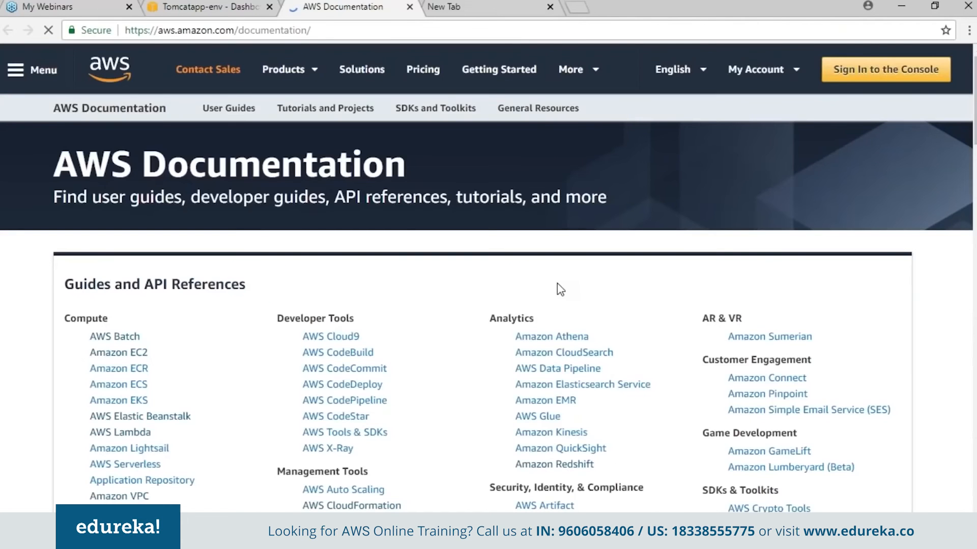
click(139, 416)
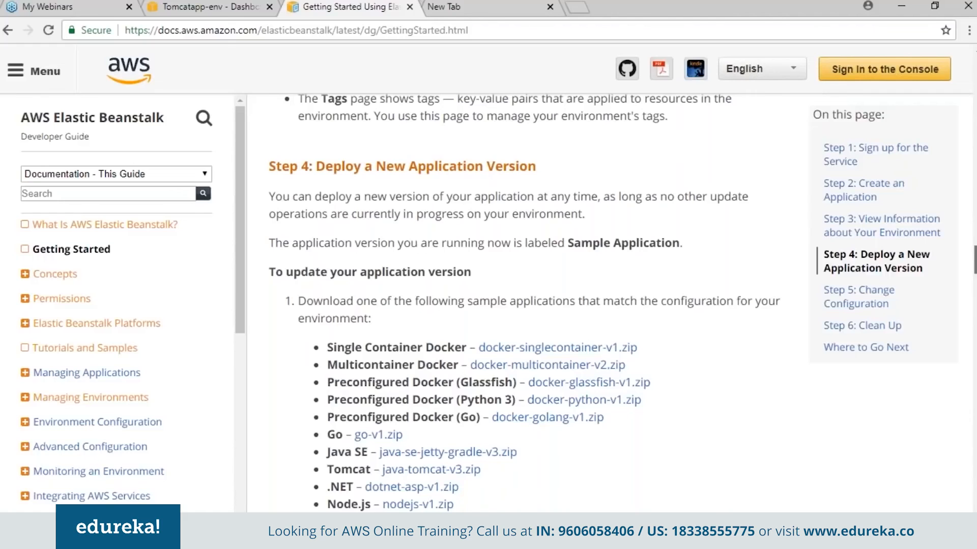
scroll(524, 305, down, 2)
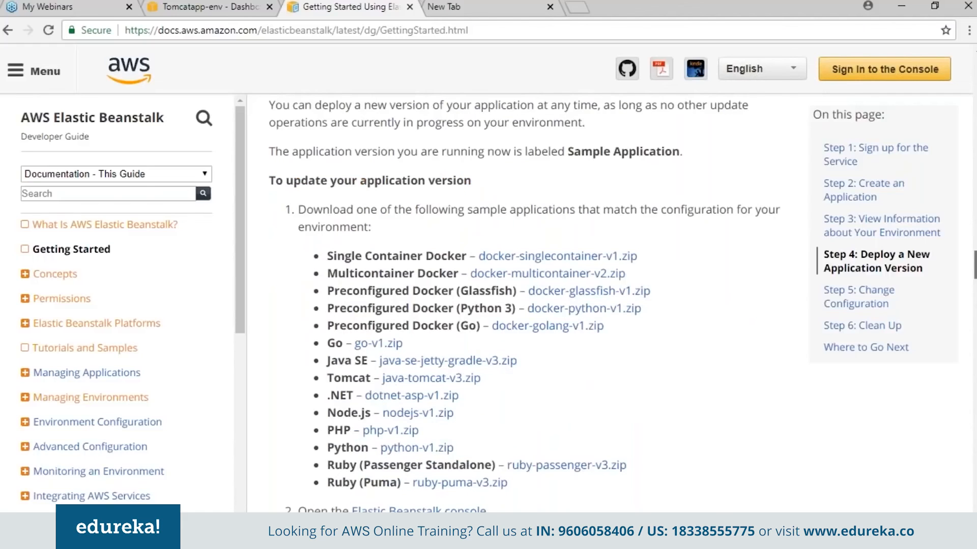
scroll(409, 272, down, 2)
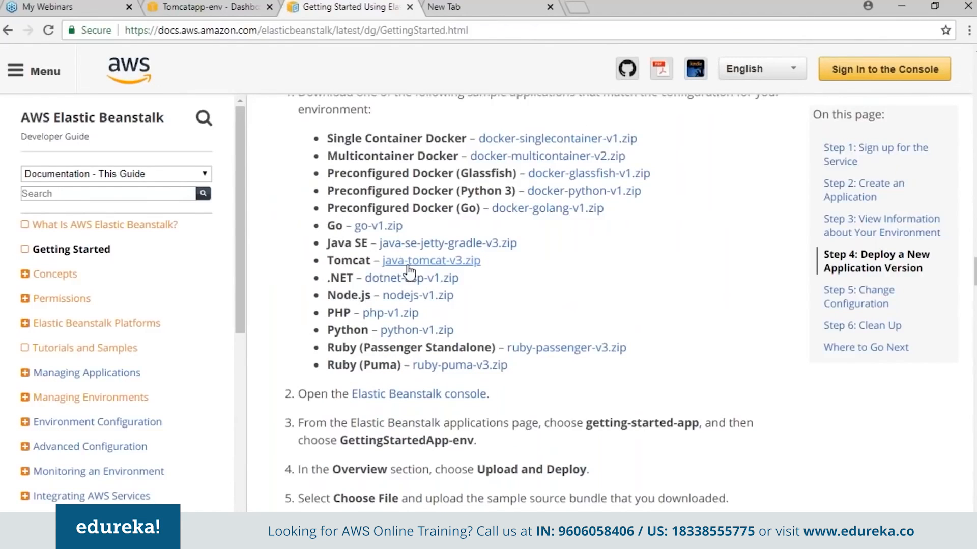
Upload the java-tomcat-v3 zip from the Desktop as a new tomcatapp application version labelled newver
click(201, 4)
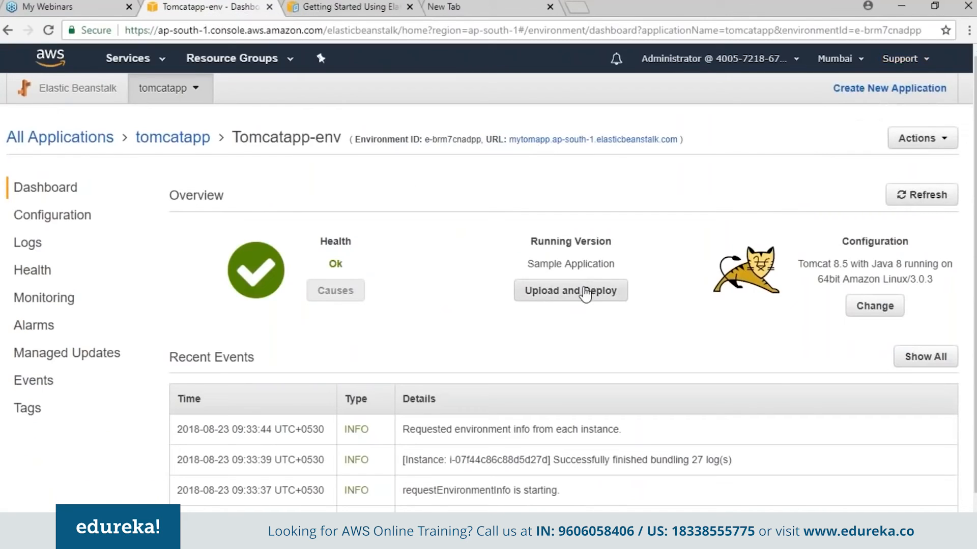
click(14, 143)
click(63, 217)
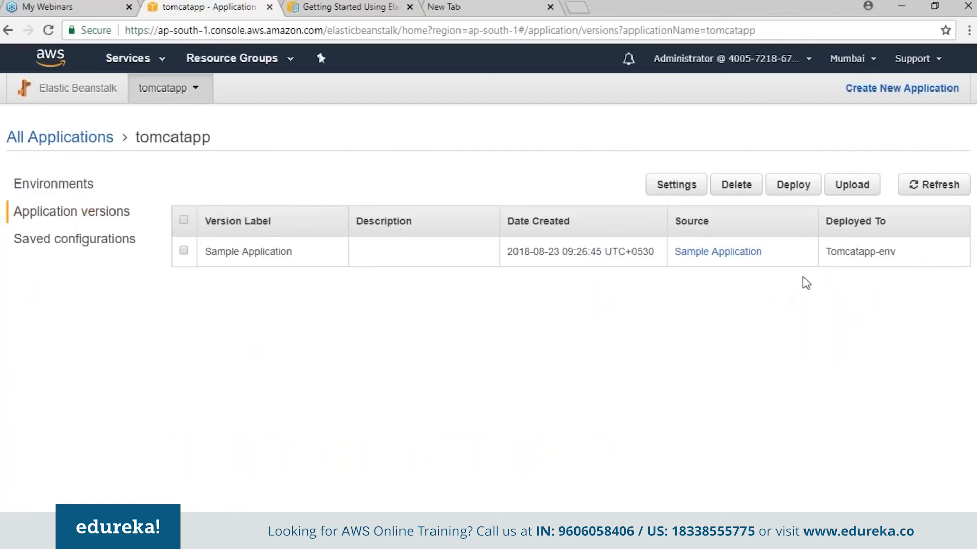
click(846, 191)
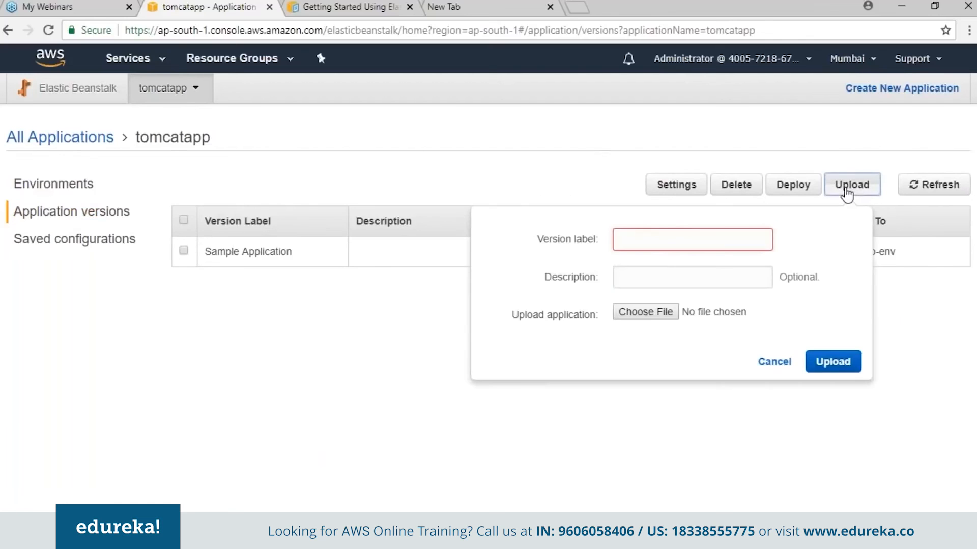
click(669, 238)
text(newver)
click(635, 318)
click(332, 147)
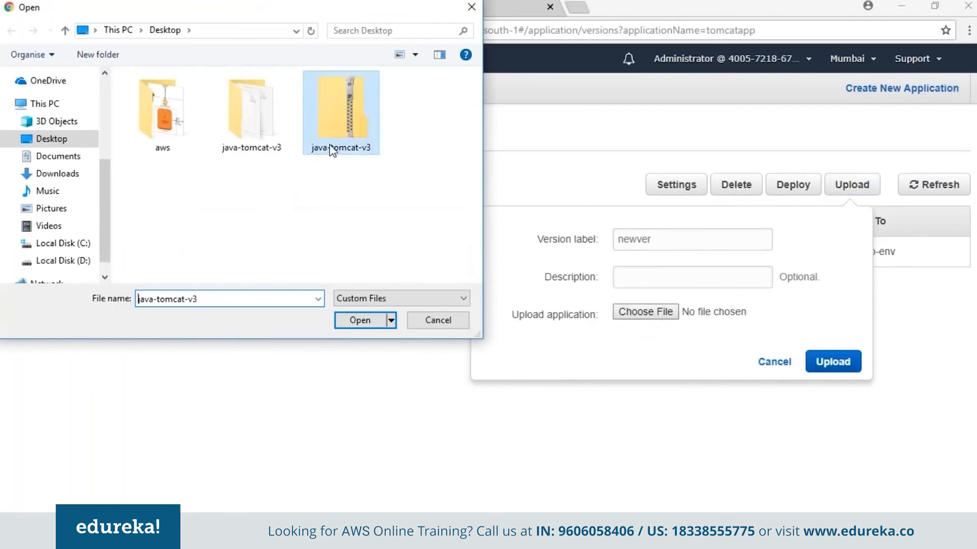
click(350, 321)
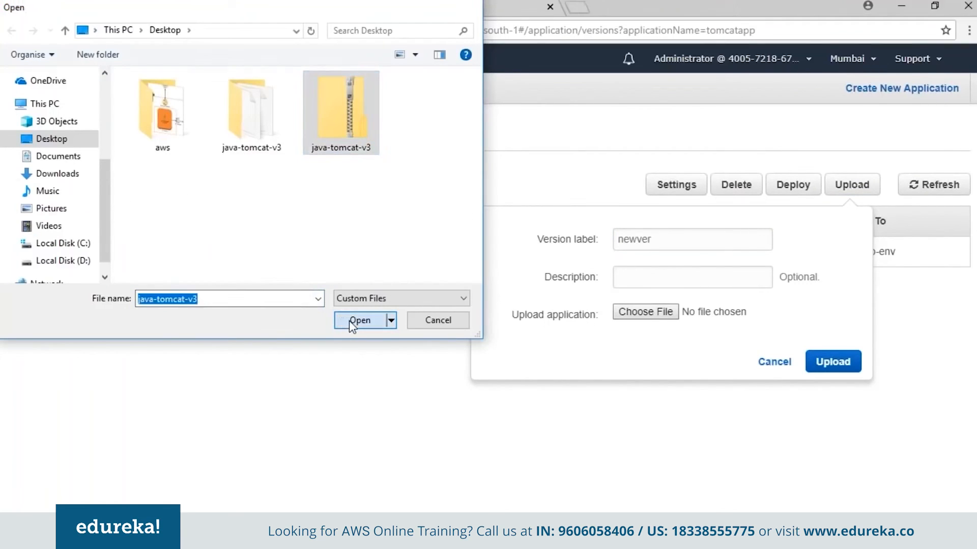
click(831, 362)
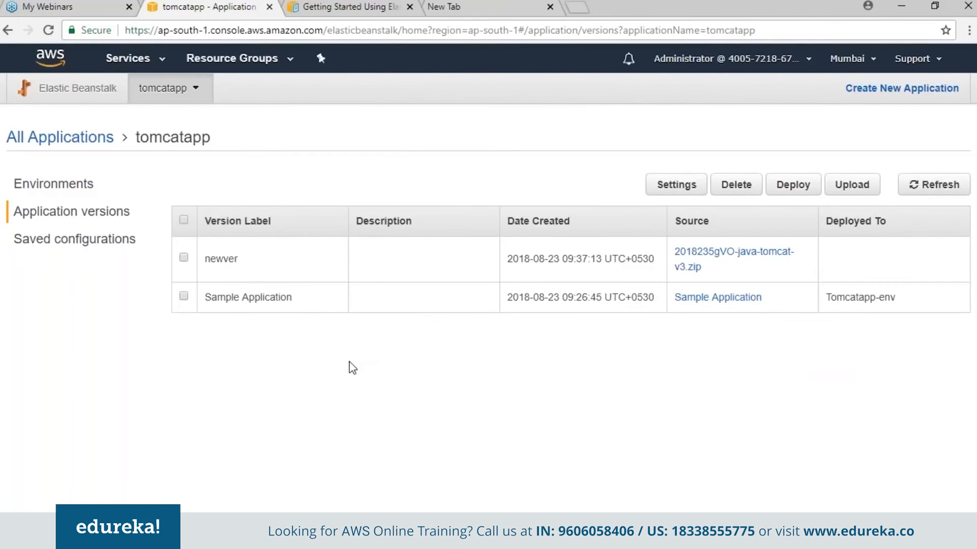
Deploy the newver application version to the Tomcatapp-env environment
click(58, 194)
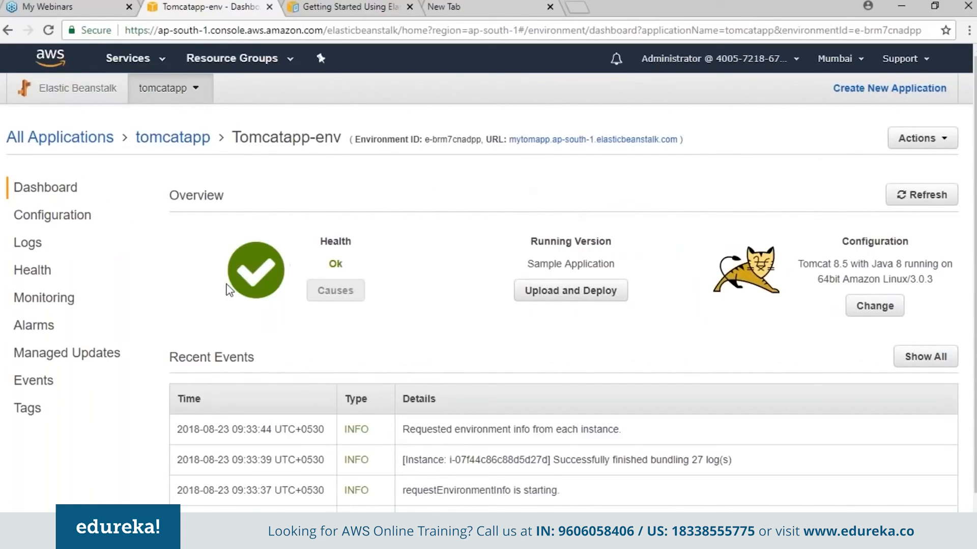
click(171, 140)
click(784, 184)
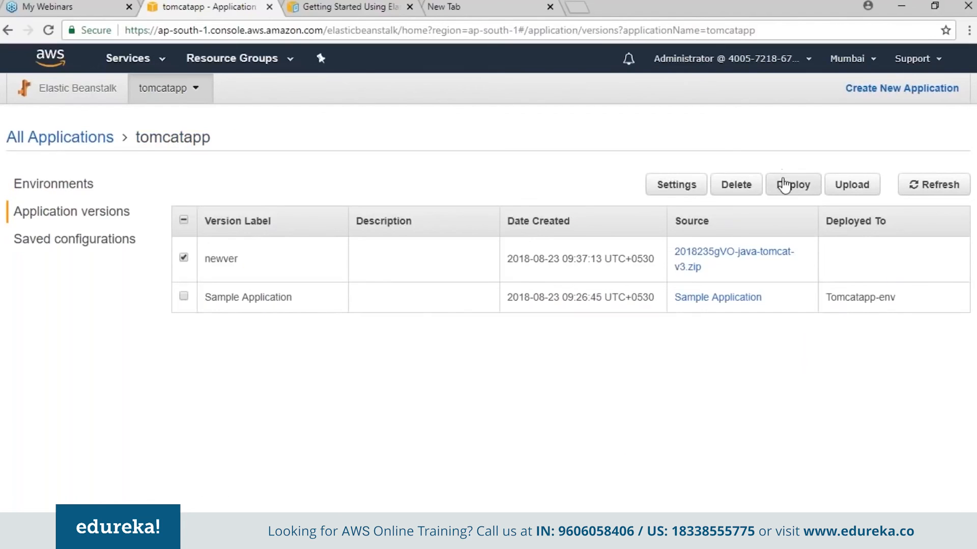
click(757, 350)
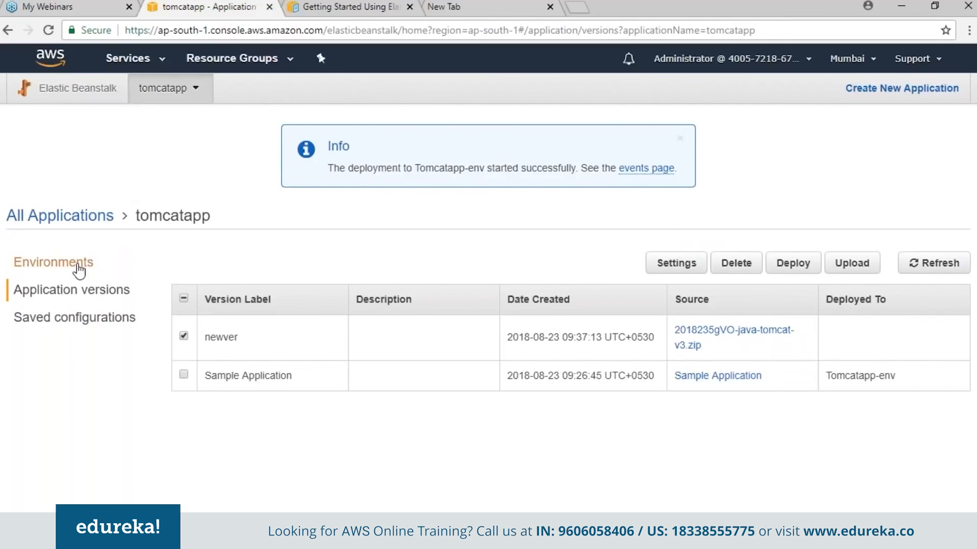
Check the deployment on the Tomcatapp-env dashboard and in the application versions list, and return to the dashboard
click(79, 270)
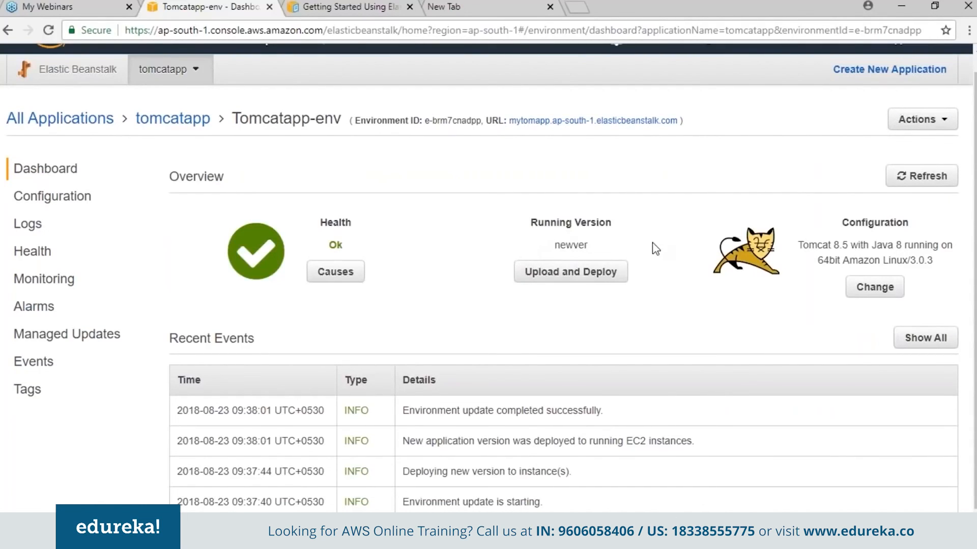
click(173, 118)
click(92, 216)
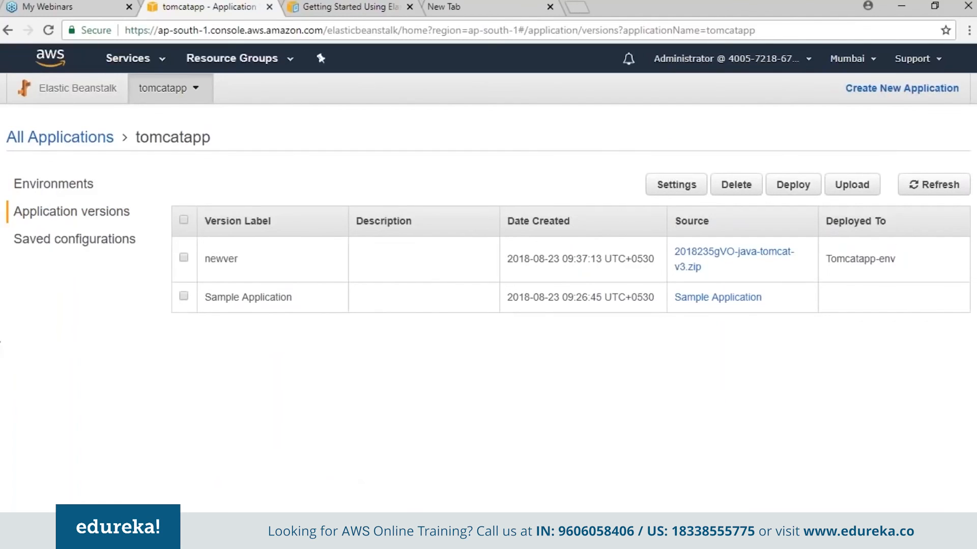
click(86, 186)
click(235, 192)
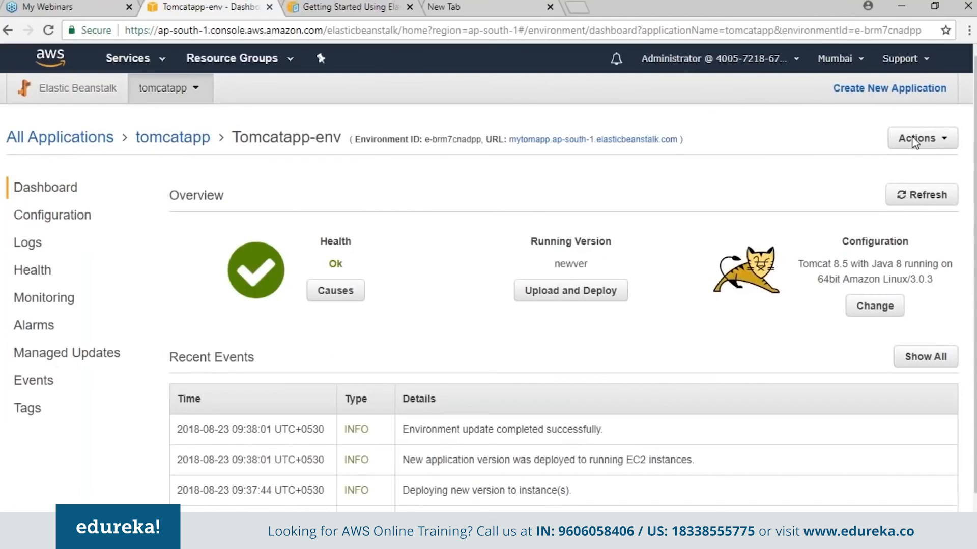
Examine the actions available for the Tomcatapp-env environment and the saved configurations of tomcatapp
click(914, 140)
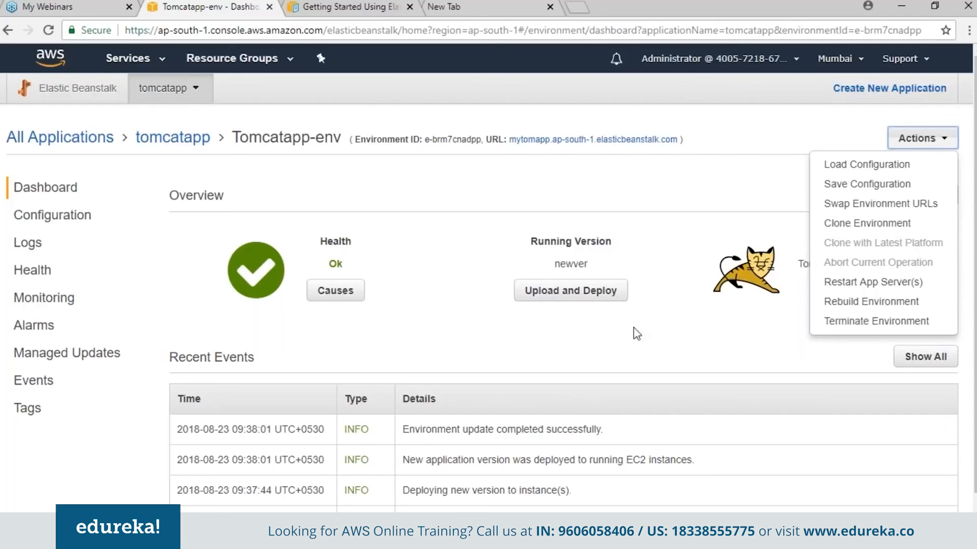
click(326, 215)
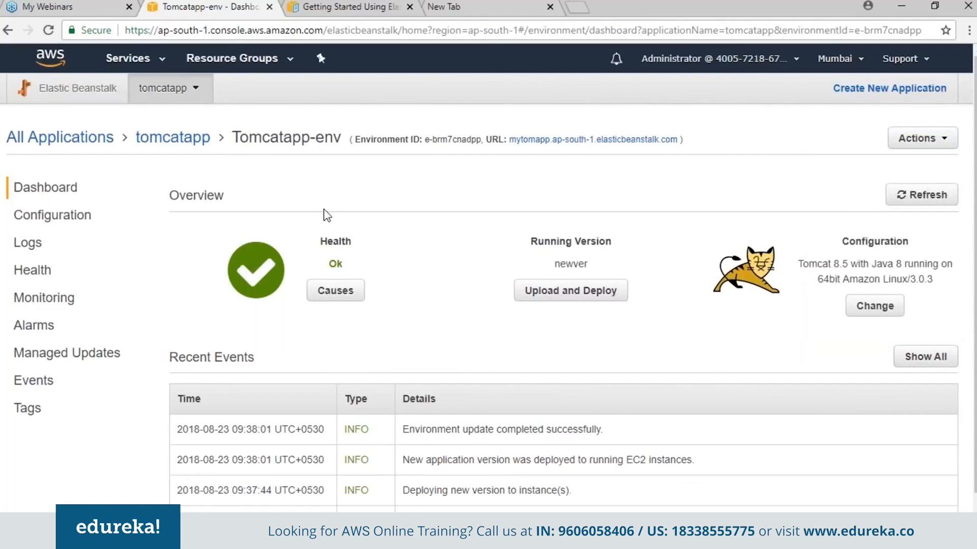
click(172, 137)
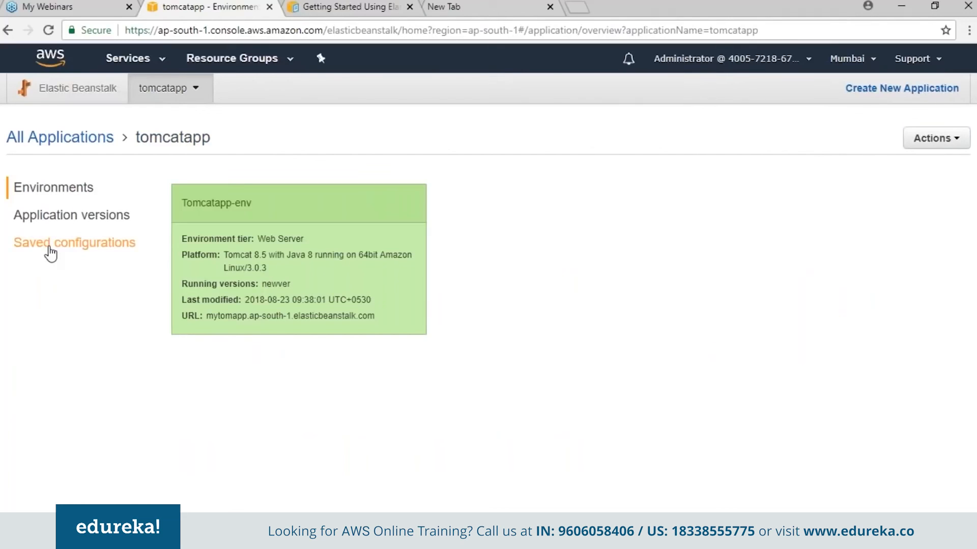
click(50, 249)
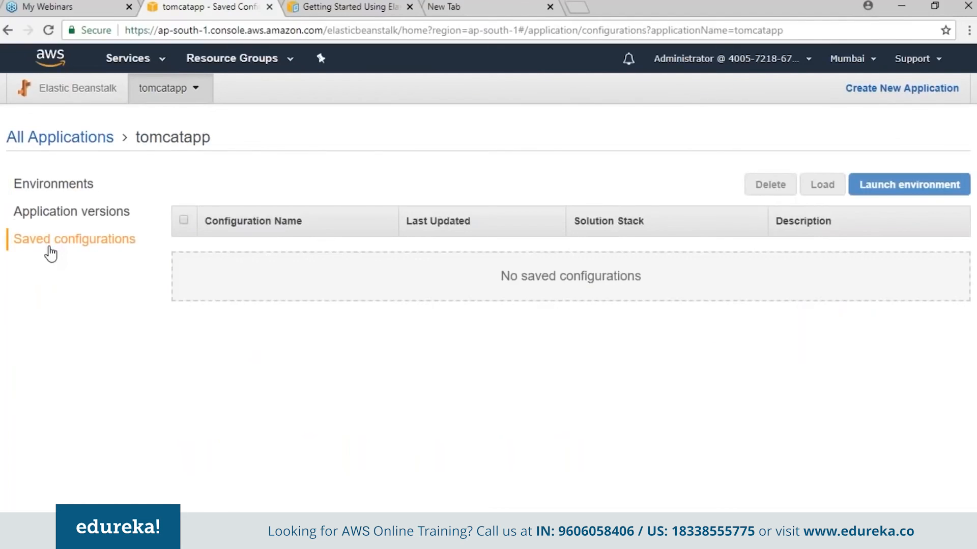
click(78, 186)
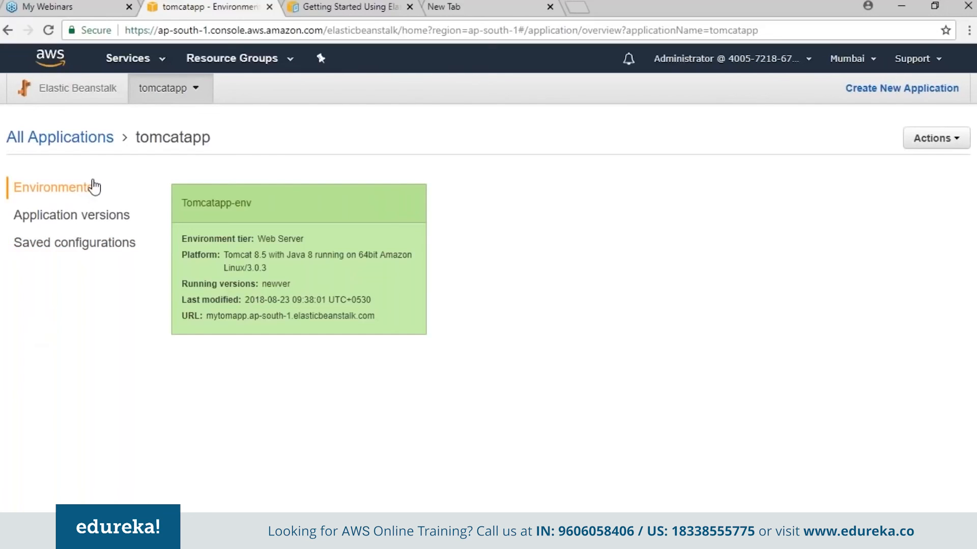
Open the Tomcatapp-env environment's URL to view the deployed application, and return to the environment dashboard
click(236, 203)
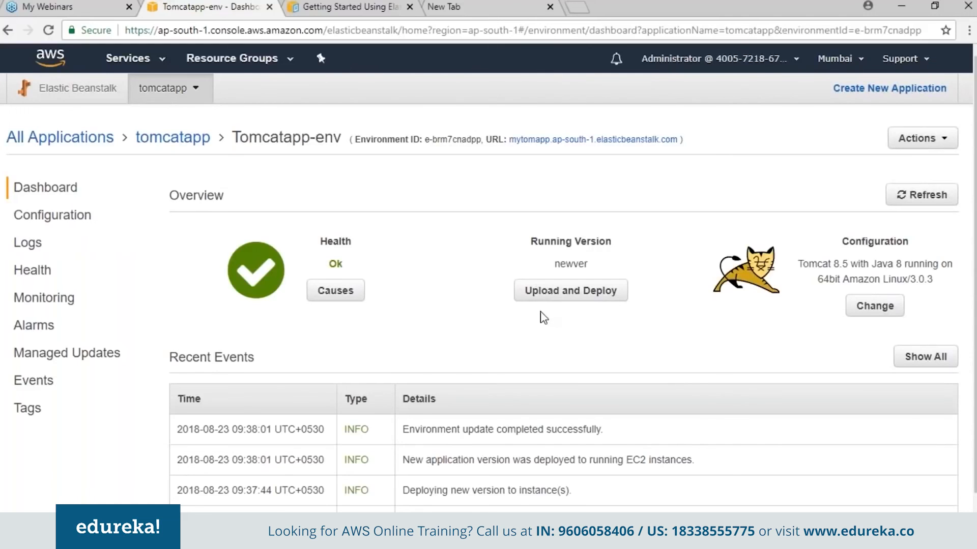
click(656, 144)
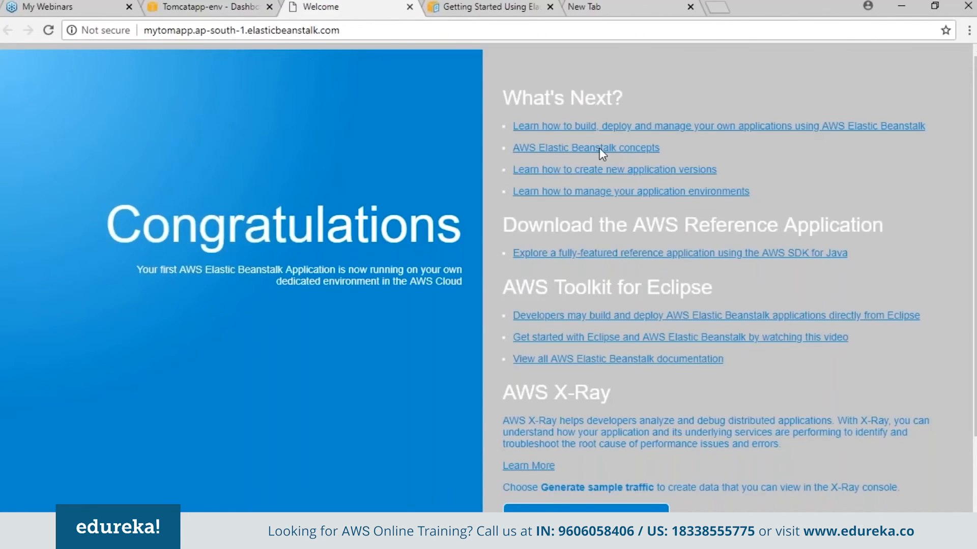
key(ctrl+shift+Tab)
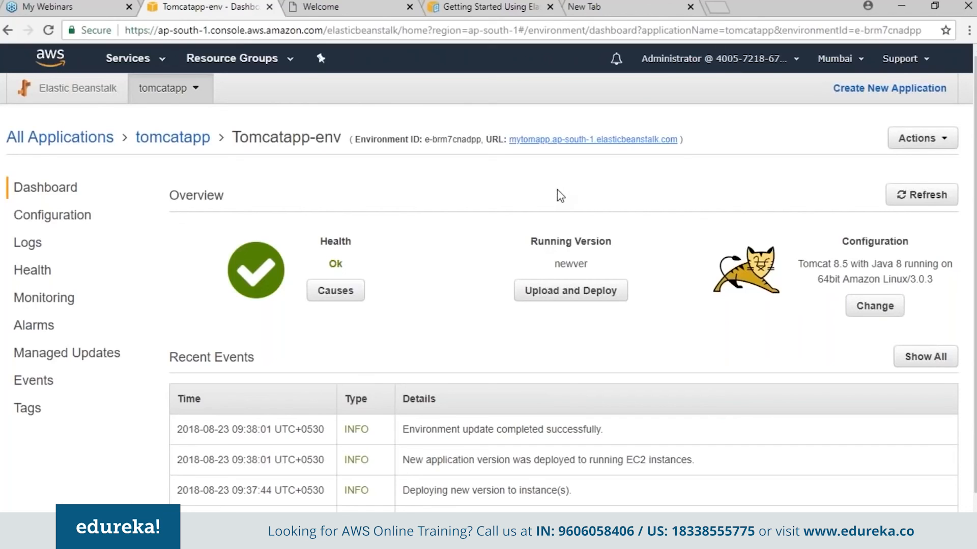